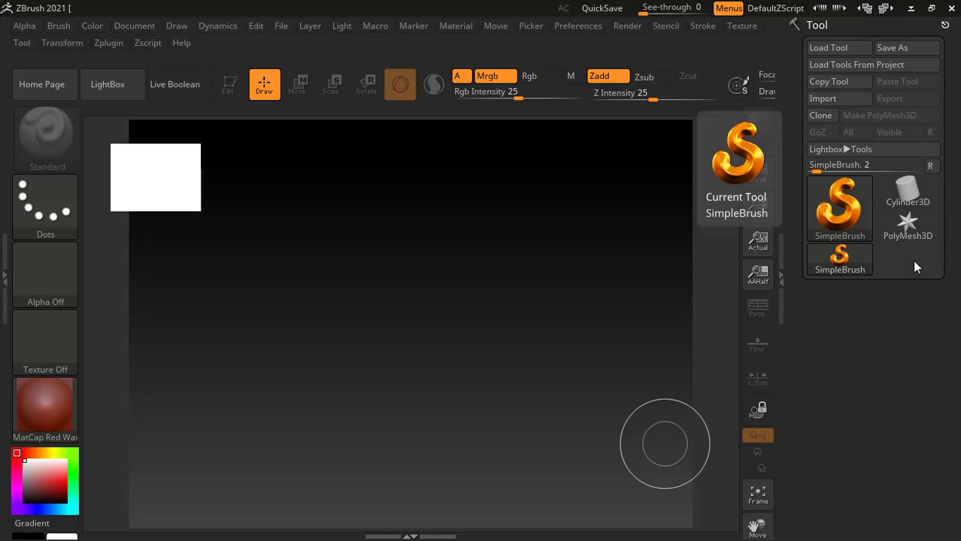
# Load the Sphere3D primitive from 3D Meshes and draw it onto the canvas
pyautogui.click(861, 211)
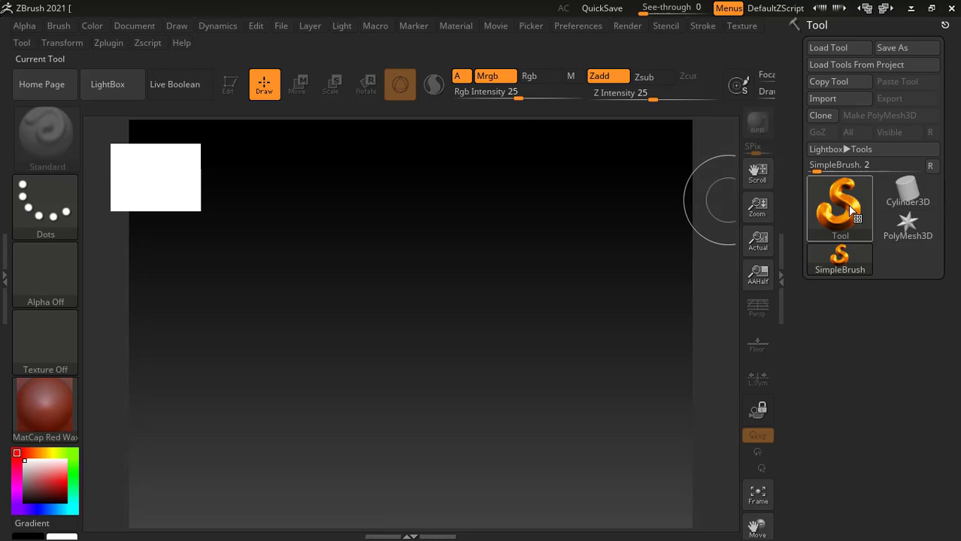
pyautogui.click(852, 212)
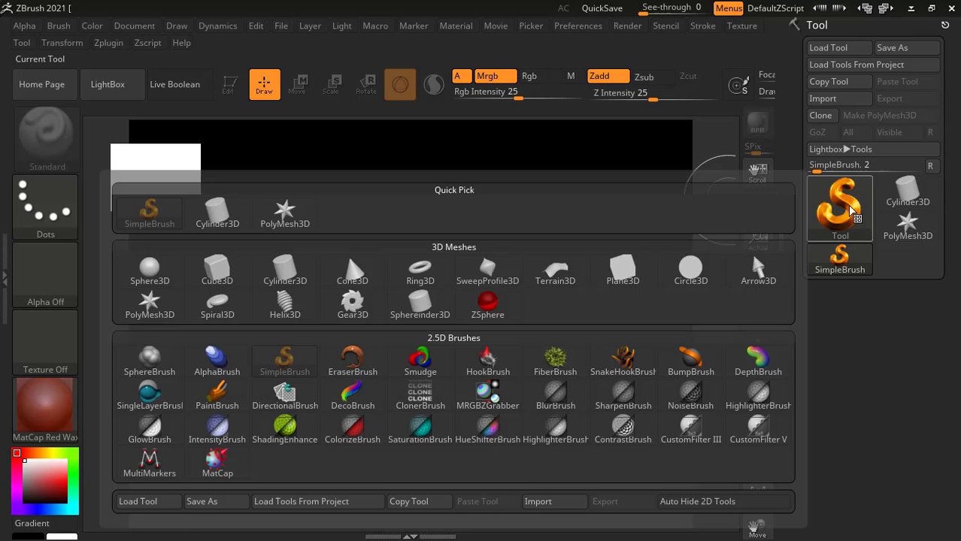
pyautogui.click(154, 276)
pyautogui.moveTo(410, 331); pyautogui.dragTo(420, 489)
pyautogui.press('t')
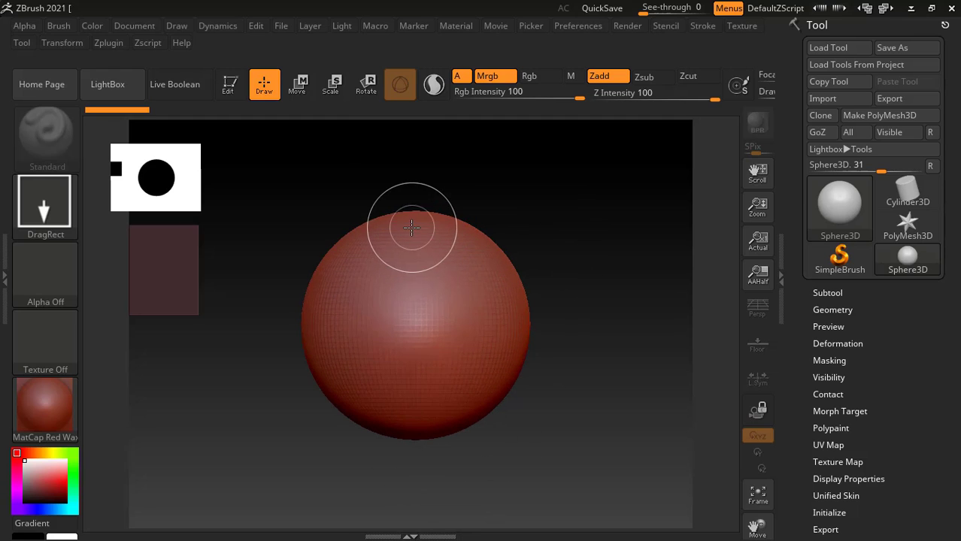
# Enter Edit mode and convert the sphere to a PolyMesh3D
pyautogui.click(229, 89)
pyautogui.click(888, 115)
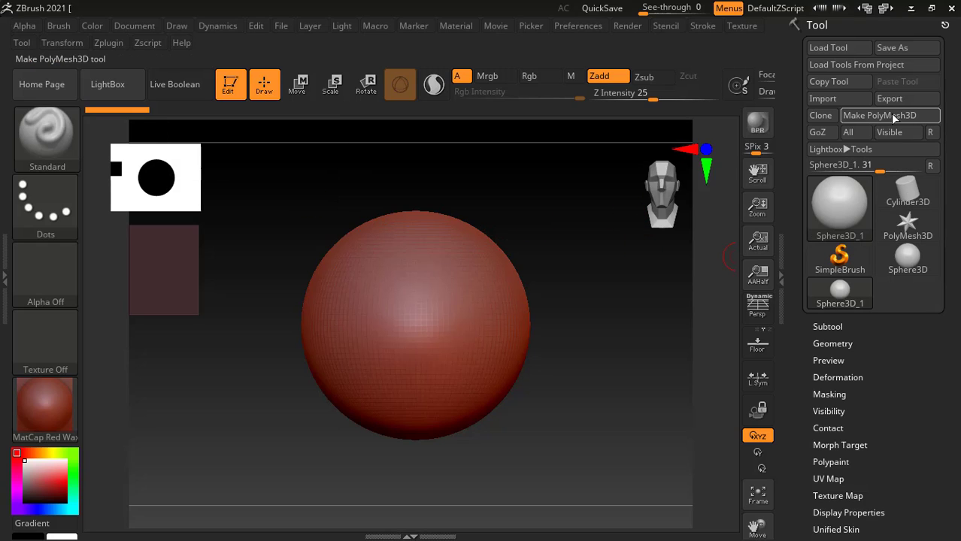
pyautogui.click(891, 116)
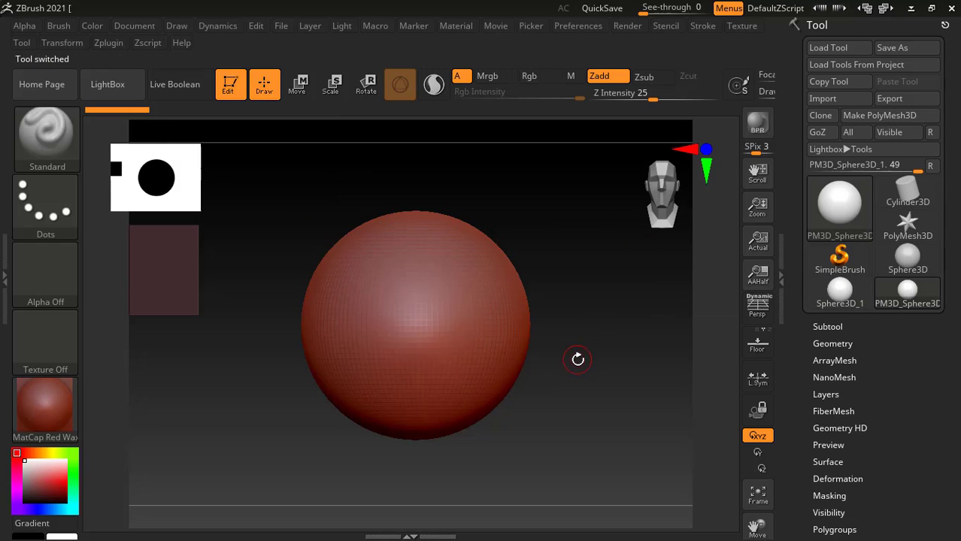
pyautogui.press('ctrl')
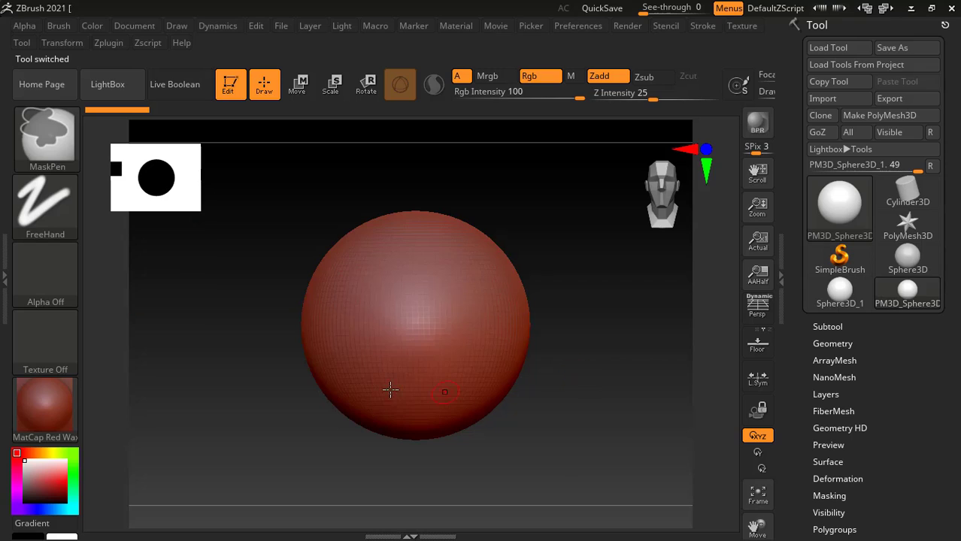
pyautogui.press('shift')
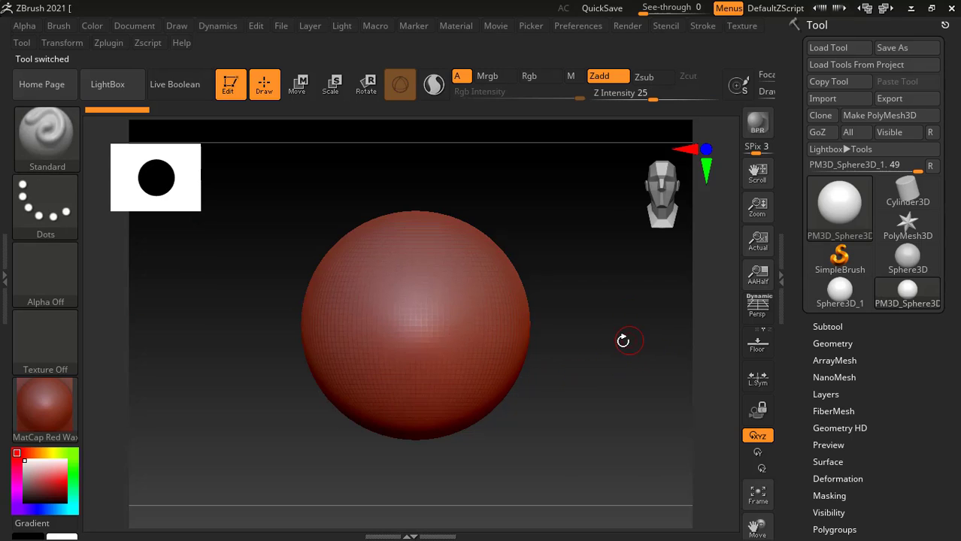
pyautogui.moveTo(624, 345); pyautogui.dragTo(449, 425)
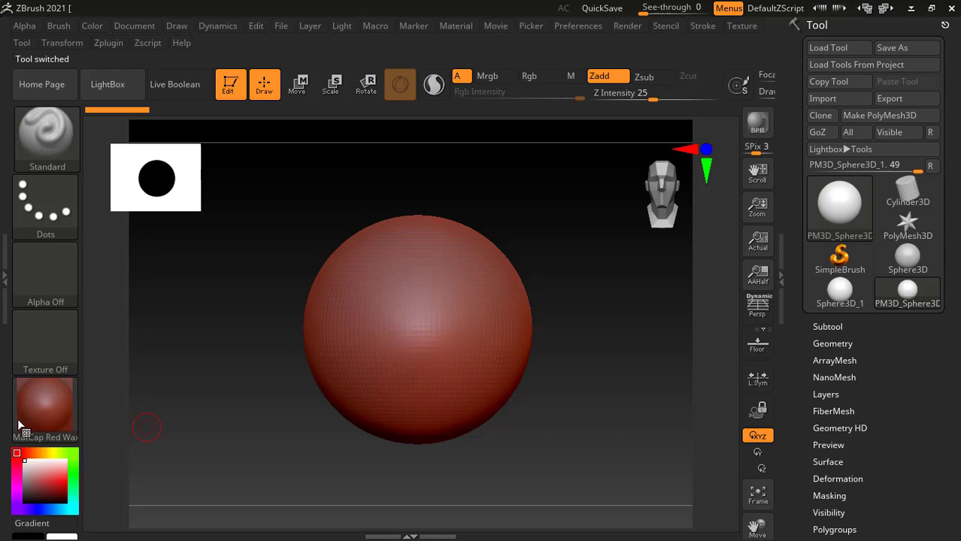
# Apply BasicMaterial so the red sphere turns plain grey
pyautogui.click(35, 408)
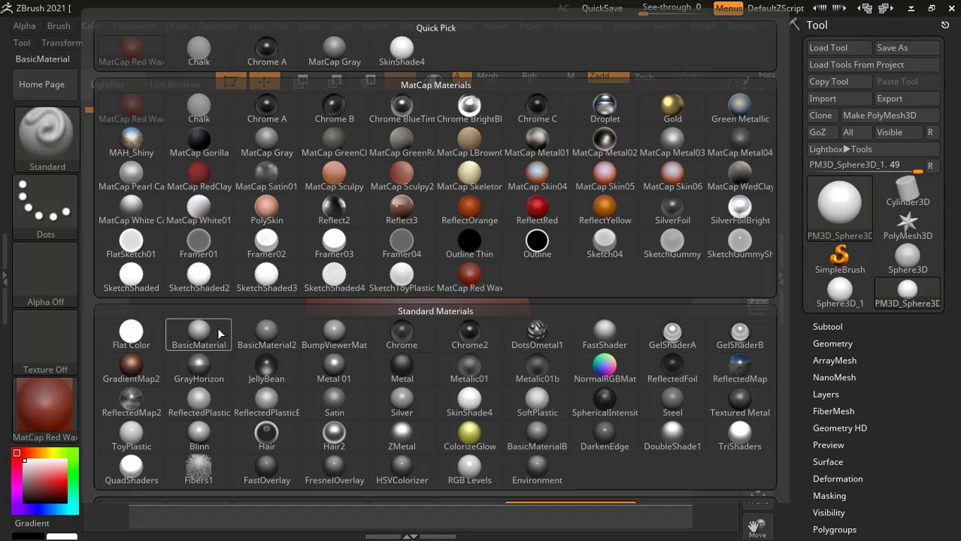
pyautogui.click(219, 334)
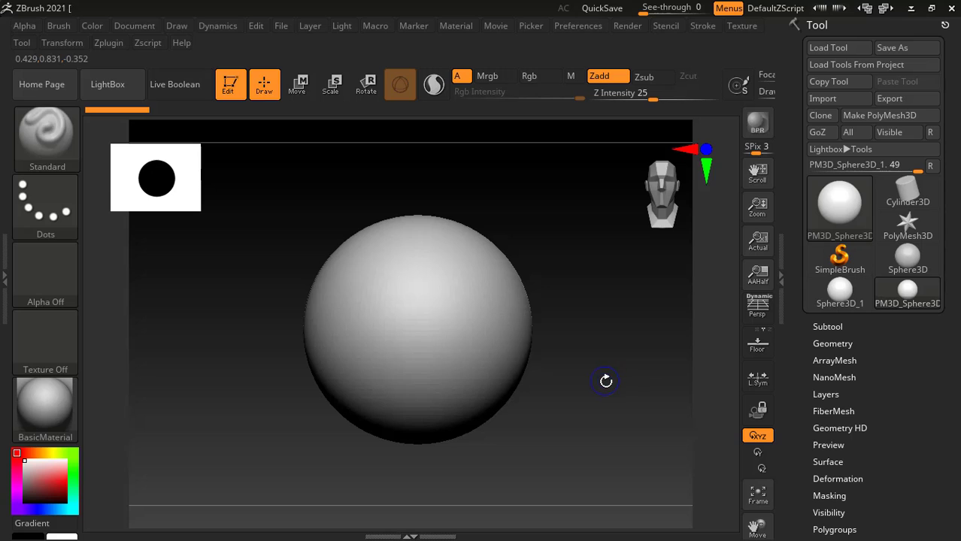
pyautogui.press('shift')
pyautogui.press('ctrl')
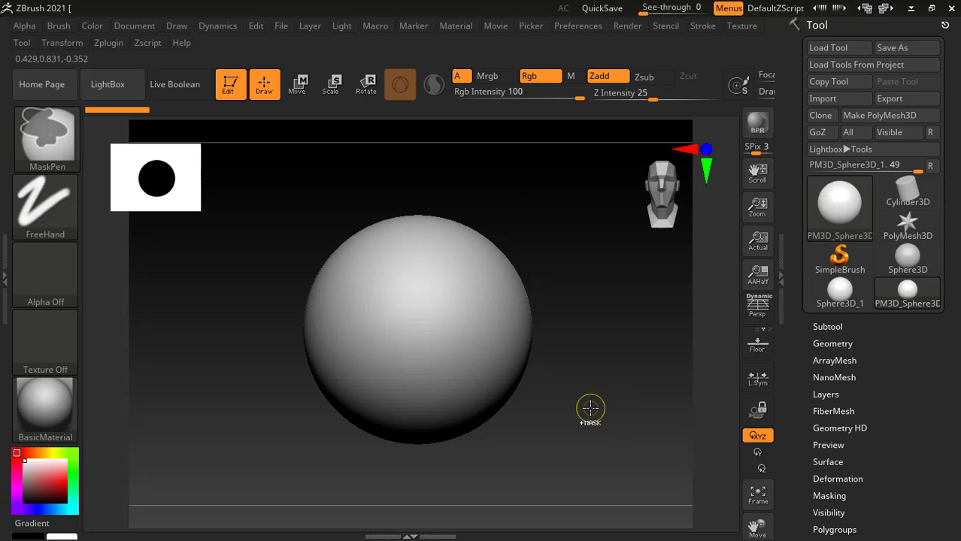
pyautogui.hotkey('ctrl', 'shift')
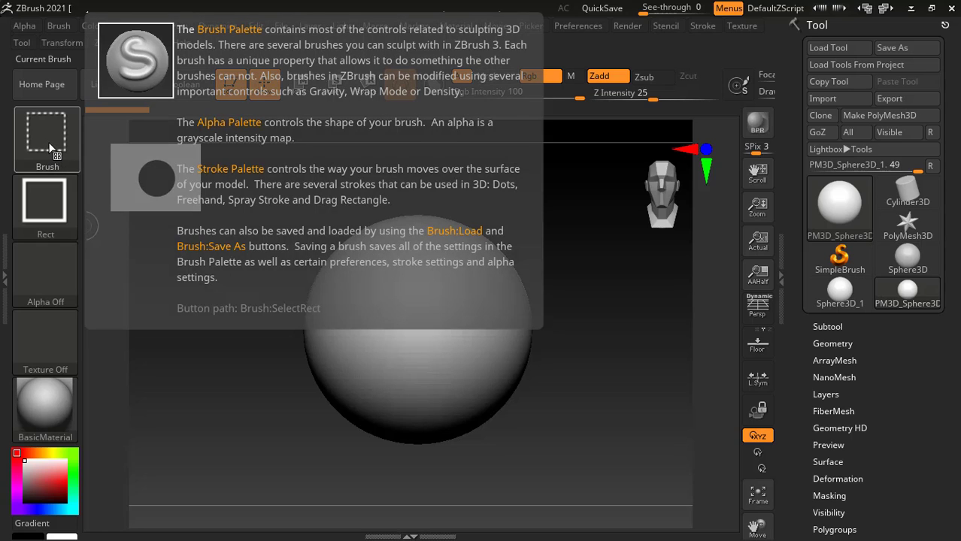
# Clip the sphere with ClipCircle, leaving a narrow elliptical slab, and orbit to check it
pyautogui.click(49, 147)
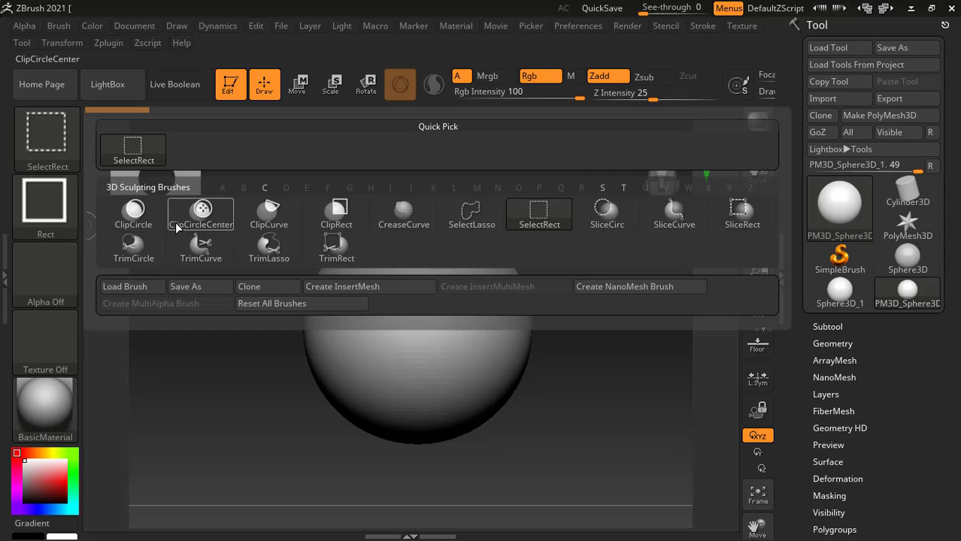
pyautogui.click(136, 218)
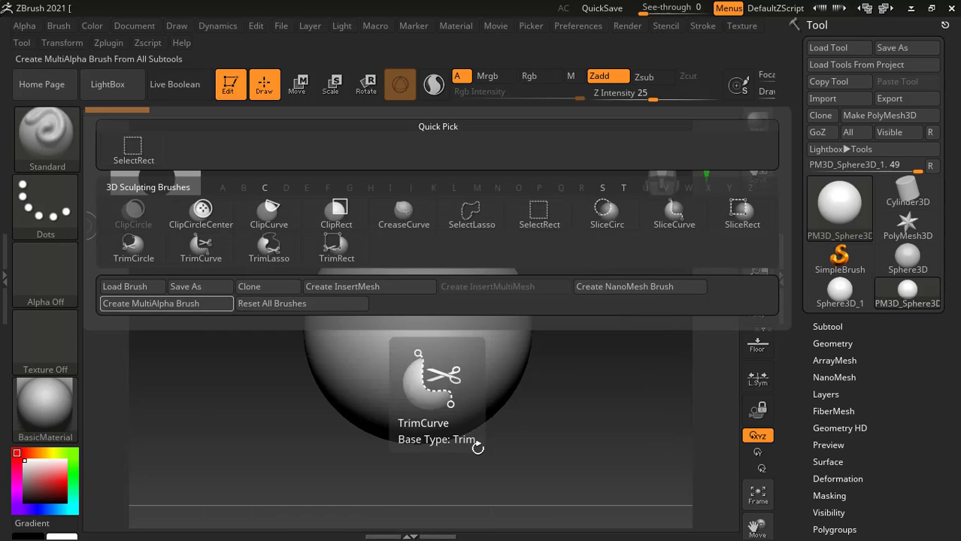
pyautogui.keyDown('ctrl'); pyautogui.keyDown('shift'); pyautogui.moveTo(394, 197); pyautogui.dragTo(501, 461); pyautogui.keyUp('shift'); pyautogui.keyUp('ctrl')
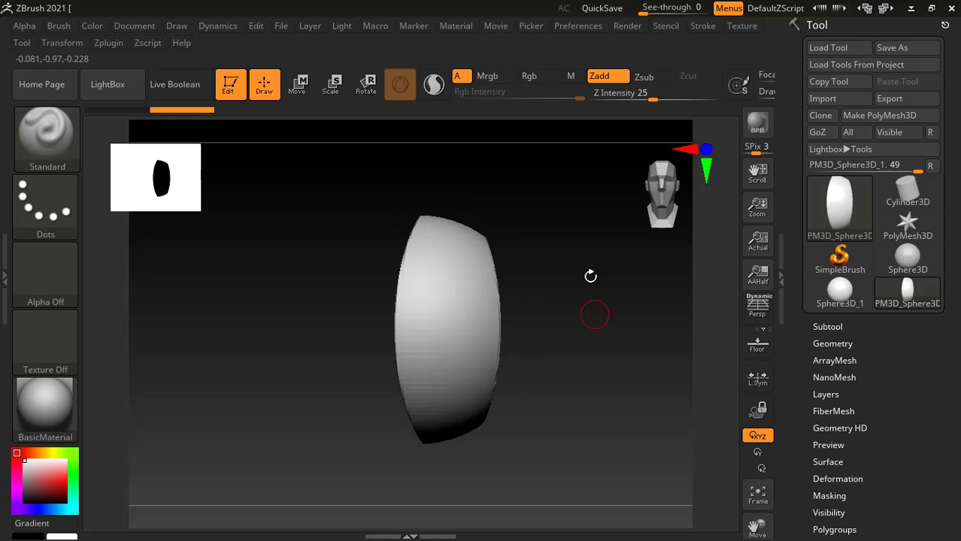
pyautogui.moveTo(590, 276)
pyautogui.mouseDown()
pyautogui.moveTo(526, 322)
pyautogui.moveTo(592, 249)
pyautogui.moveTo(607, 388)
pyautogui.moveTo(601, 407)
pyautogui.moveTo(576, 337)
pyautogui.moveTo(543, 489)
pyautogui.moveTo(642, 400)
pyautogui.moveTo(661, 412)
pyautogui.moveTo(650, 438)
pyautogui.moveTo(665, 429)
pyautogui.mouseUp()
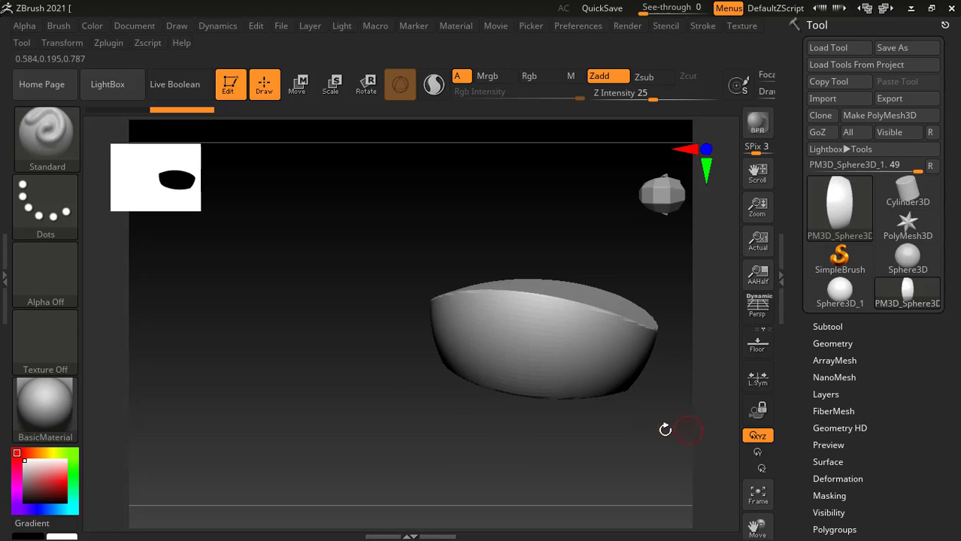
pyautogui.press('shift')
# Append a Cylinder3D as a new subtool from the Subtool panel
pyautogui.click(827, 326)
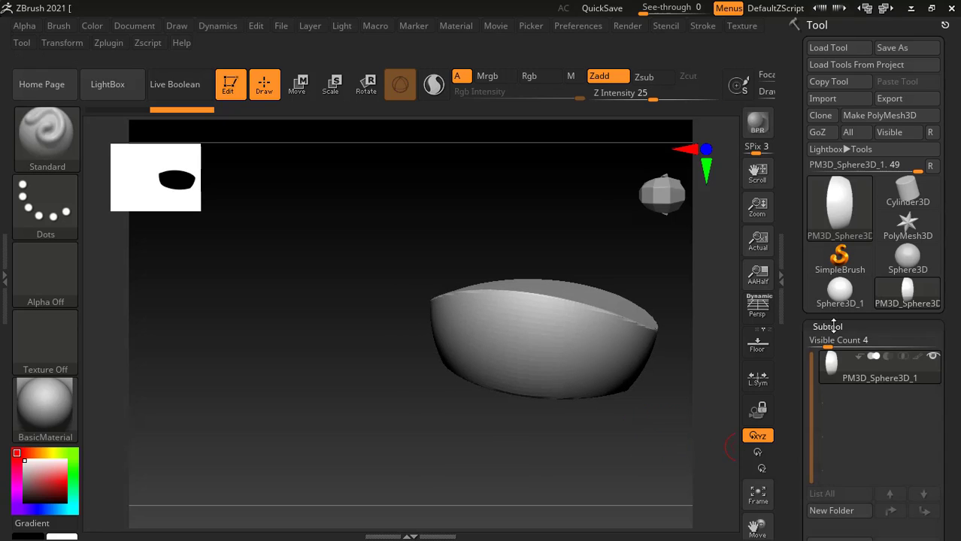
pyautogui.scroll(-5, 790, 325)
pyautogui.scroll(1, 790, 324)
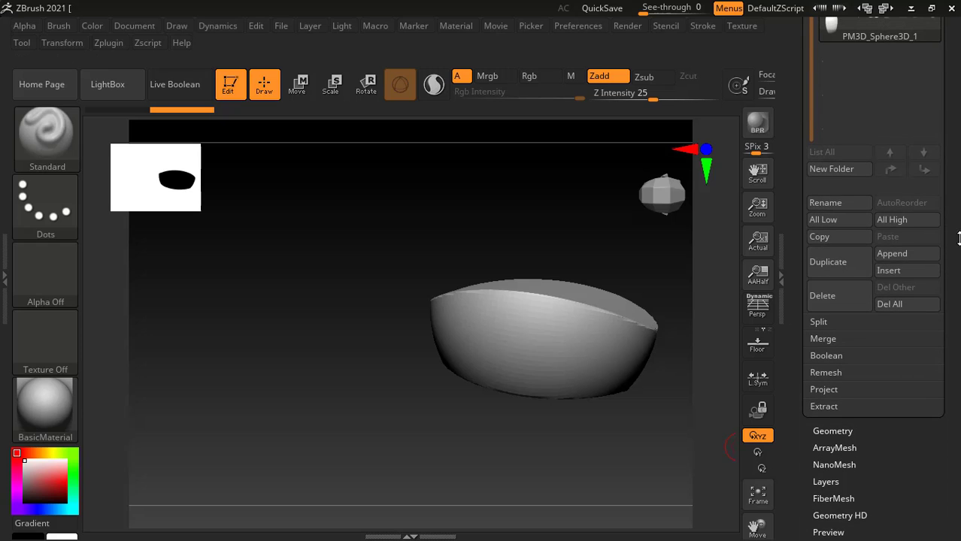
pyautogui.click(907, 254)
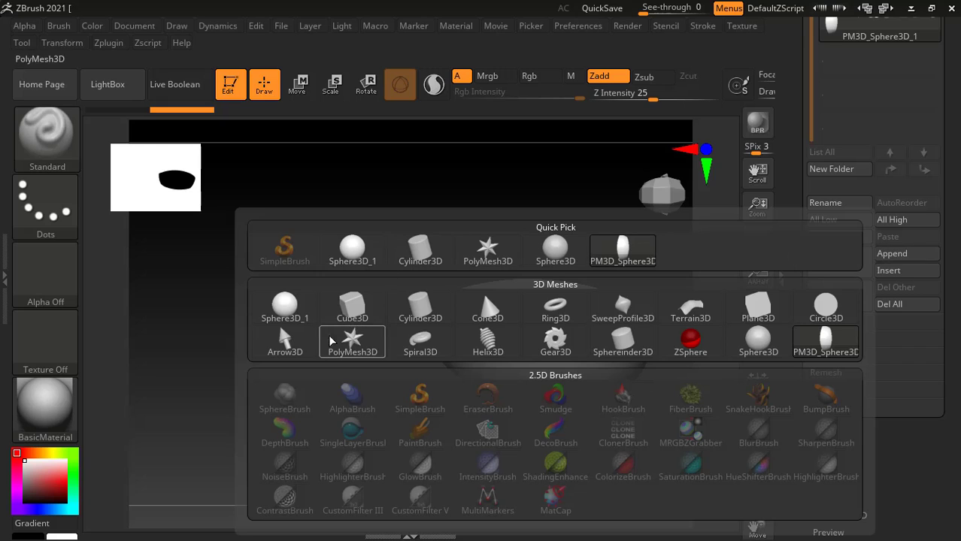
pyautogui.click(420, 309)
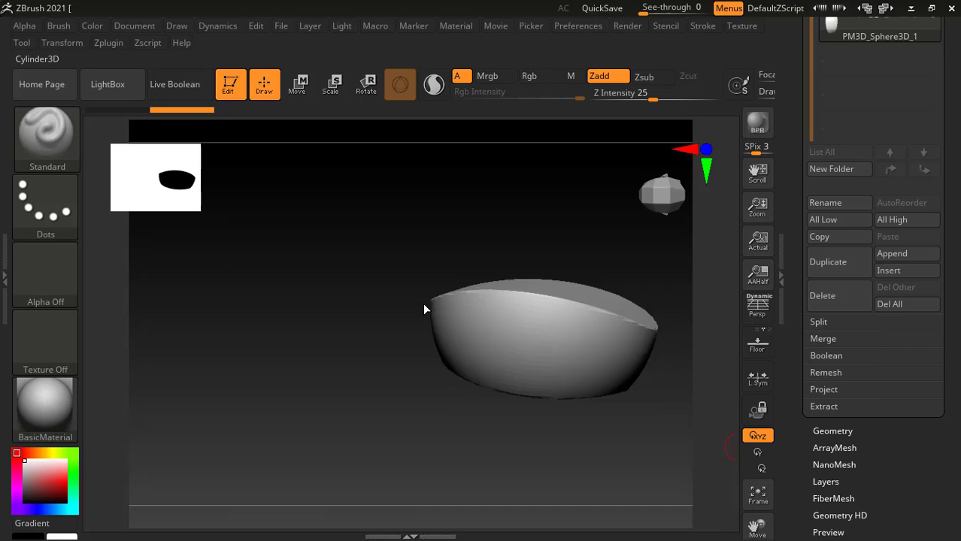
# Make PM3D_Cylinder3D1 the active subtool and show its polyframe wireframe
pyautogui.moveTo(316, 374)
pyautogui.mouseDown()
pyautogui.moveTo(710, 384)
pyautogui.moveTo(665, 360)
pyautogui.moveTo(637, 261)
pyautogui.mouseUp()
pyautogui.click(831, 60)
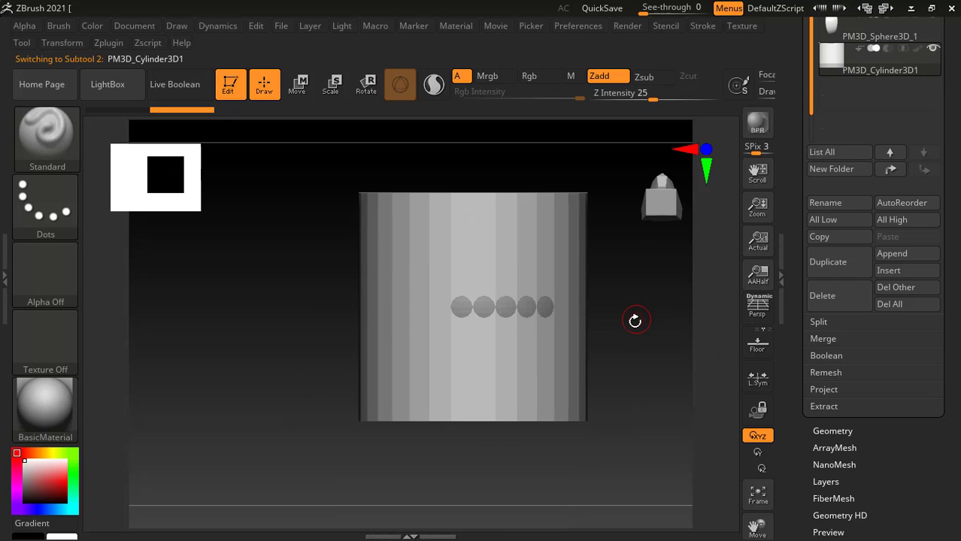
pyautogui.hotkey('shift', 'f')
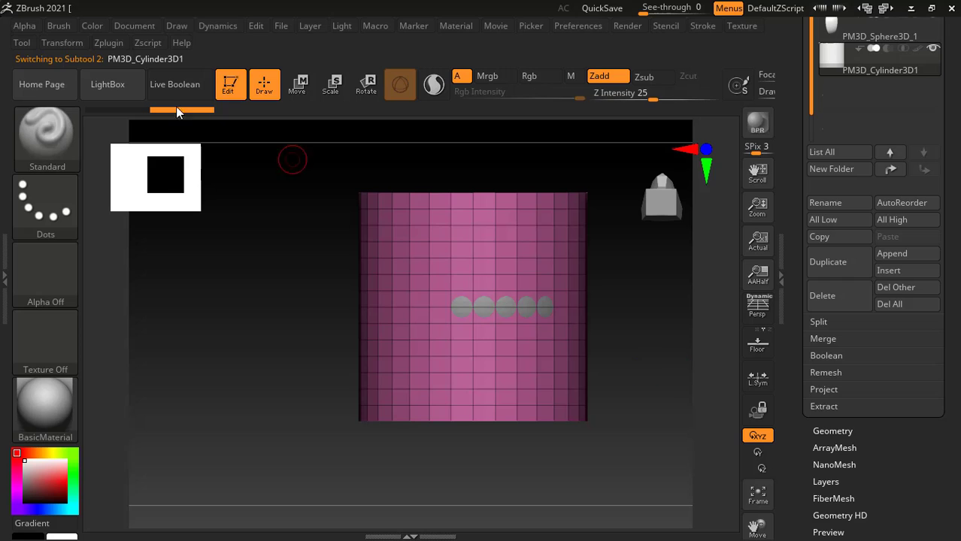
# Trim the cylinder with a centred ClipCircleCenter cut into a rounded block
pyautogui.keyDown('ctrl'); pyautogui.keyDown('shift'); pyautogui.click(59, 142); pyautogui.keyUp('shift'); pyautogui.keyUp('ctrl')
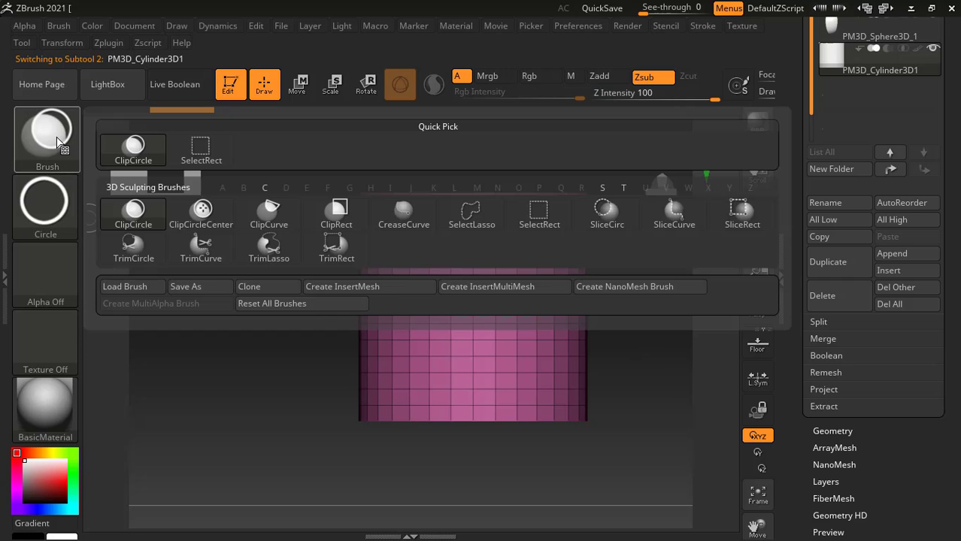
pyautogui.keyDown('ctrl'); pyautogui.keyDown('shift'); pyautogui.click(60, 141); pyautogui.keyUp('shift'); pyautogui.keyUp('ctrl')
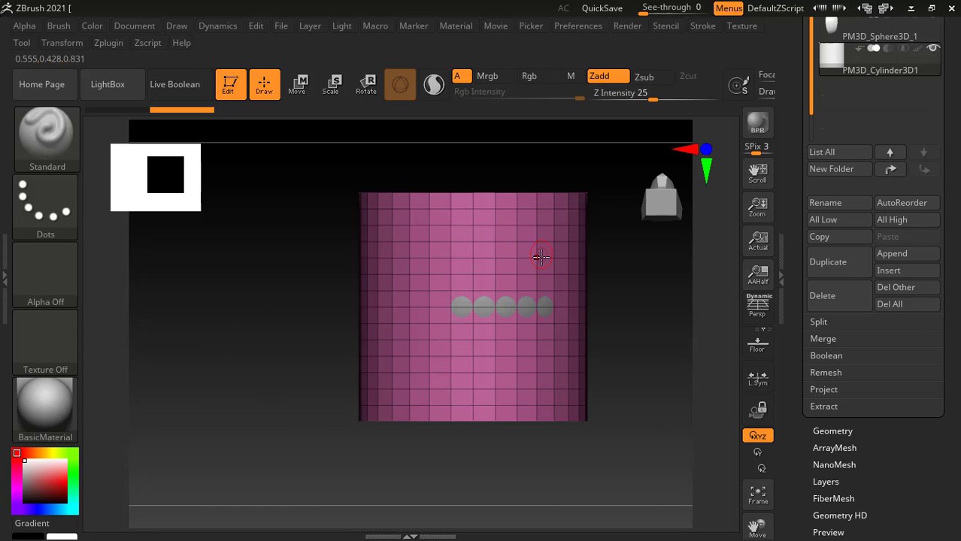
pyautogui.keyDown('ctrl'); pyautogui.keyDown('shift'); pyautogui.moveTo(464, 302); pyautogui.dragTo(509, 425); pyautogui.keyUp('shift'); pyautogui.keyUp('ctrl')
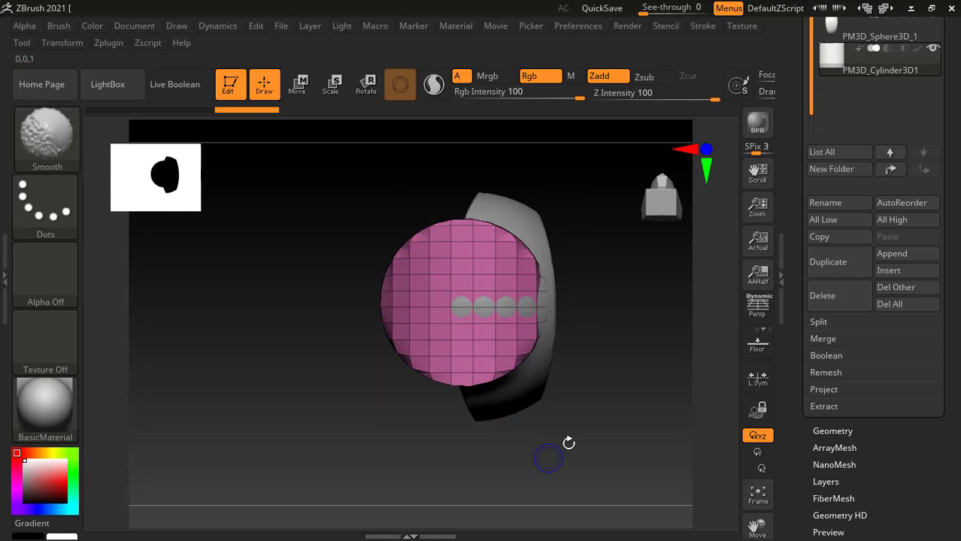
pyautogui.moveTo(575, 431)
pyautogui.mouseDown()
pyautogui.moveTo(620, 493)
pyautogui.moveTo(519, 453)
pyautogui.moveTo(640, 468)
pyautogui.moveTo(654, 440)
pyautogui.moveTo(699, 419)
pyautogui.mouseUp()
pyautogui.moveTo(575, 329)
pyautogui.mouseDown()
pyautogui.moveTo(689, 339)
pyautogui.moveTo(645, 375)
pyautogui.moveTo(691, 380)
pyautogui.moveTo(667, 408)
pyautogui.moveTo(629, 421)
pyautogui.moveTo(611, 382)
pyautogui.moveTo(558, 389)
pyautogui.moveTo(604, 319)
pyautogui.moveTo(575, 421)
pyautogui.mouseUp()
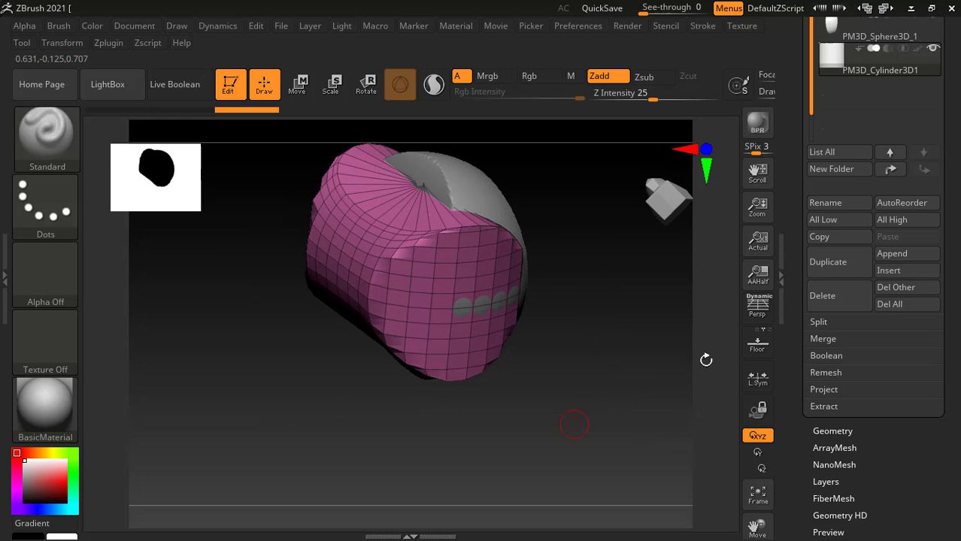
# Append a Cube3D subtool, PM3D_Cube3D1, and turn it to a straight-on front view
pyautogui.click(910, 258)
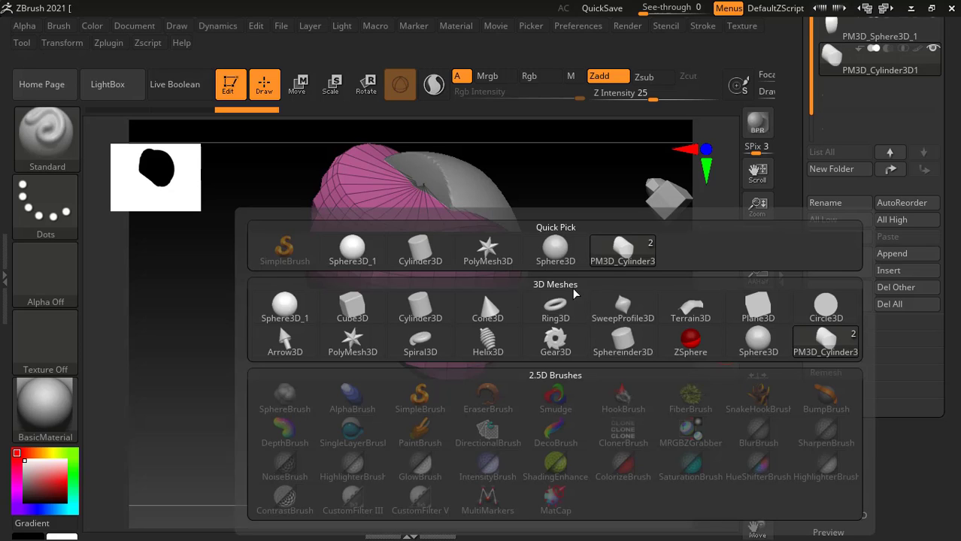
pyautogui.moveTo(352, 307)
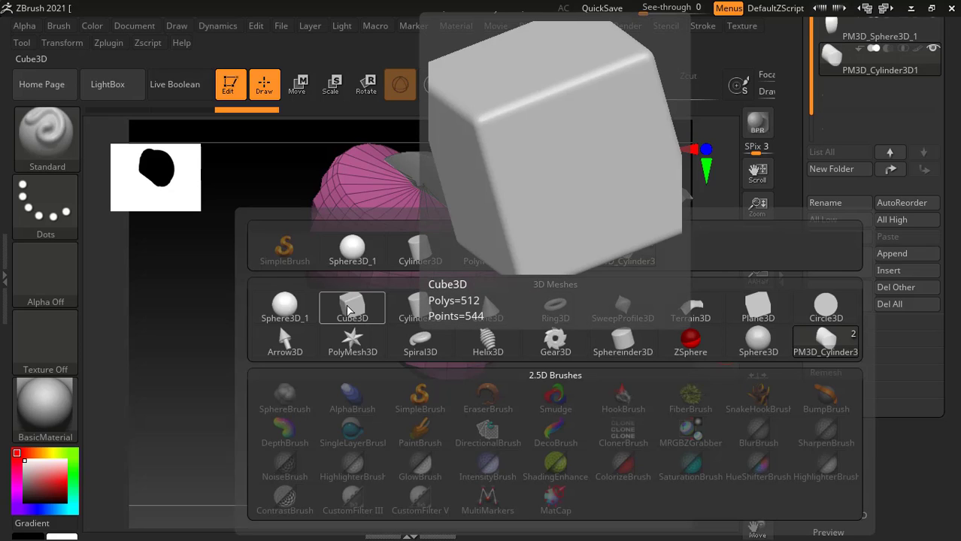
pyautogui.click(348, 322)
pyautogui.moveTo(690, 416); pyautogui.dragTo(670, 404)
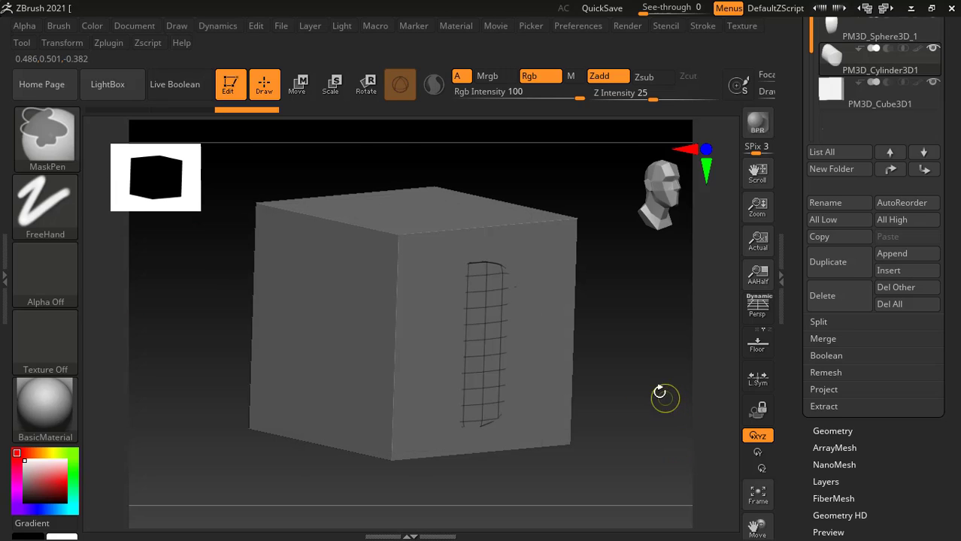
pyautogui.moveTo(613, 372)
pyautogui.mouseDown()
pyautogui.moveTo(628, 320)
pyautogui.moveTo(677, 343)
pyautogui.mouseUp()
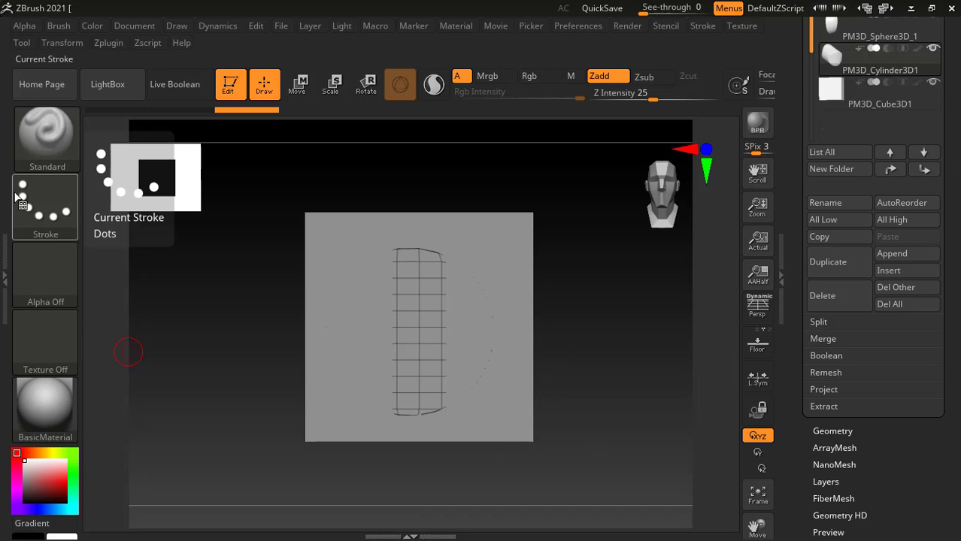
# Choose the ClipCurve brush and try clip lines across the cube
pyautogui.hotkey('ctrl', 'shift')
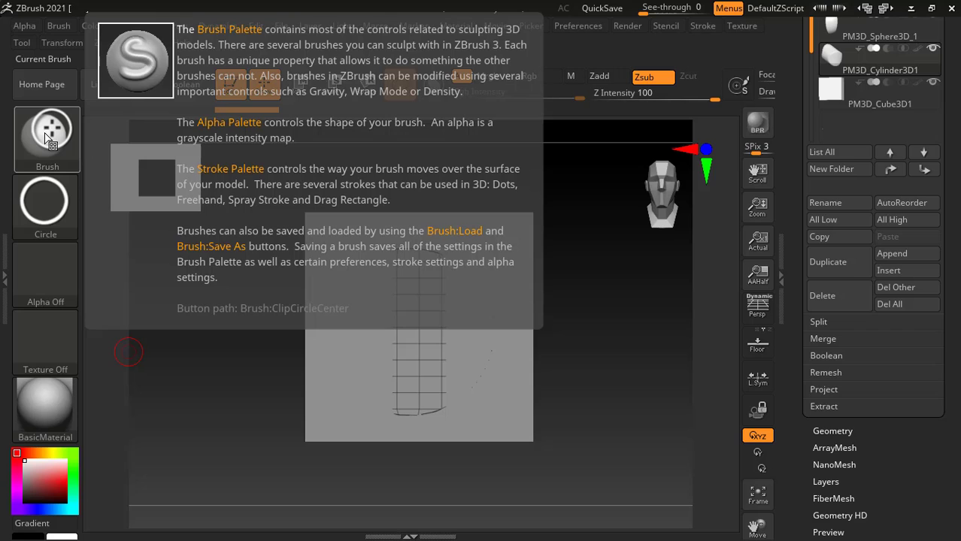
pyautogui.click(47, 138)
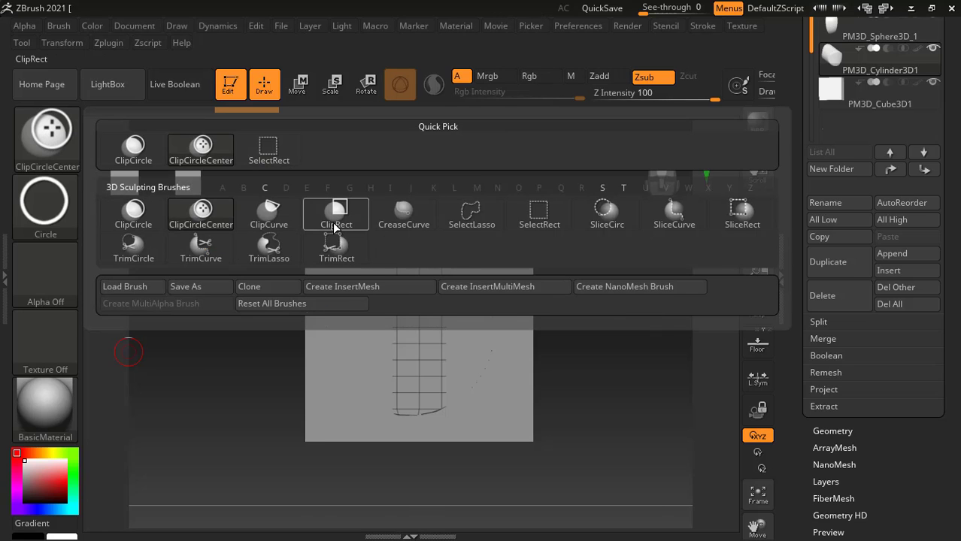
pyautogui.click(269, 213)
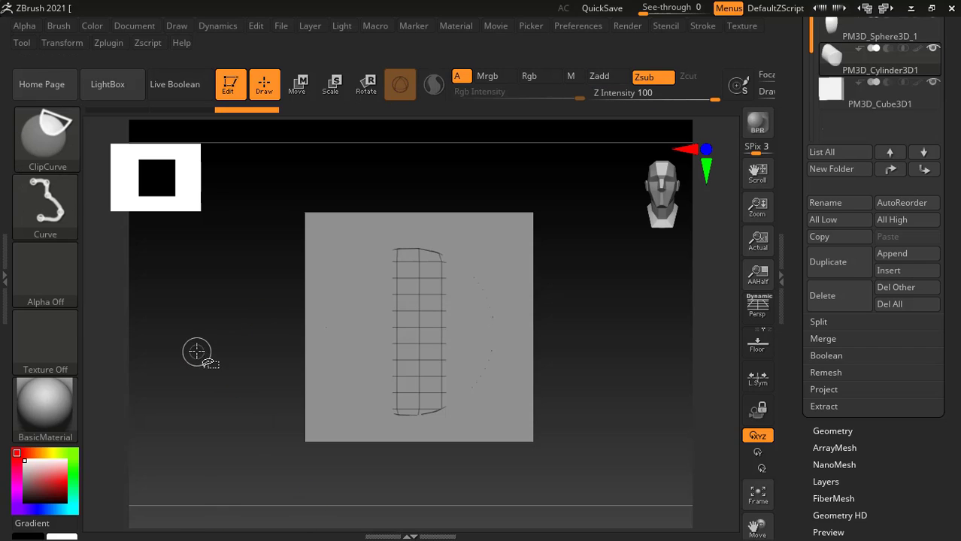
pyautogui.moveTo(202, 357)
pyautogui.mouseDown()
pyautogui.moveTo(494, 187)
pyautogui.moveTo(267, 300)
pyautogui.moveTo(473, 168)
pyautogui.mouseUp()
pyautogui.moveTo(193, 344); pyautogui.dragTo(459, 167)
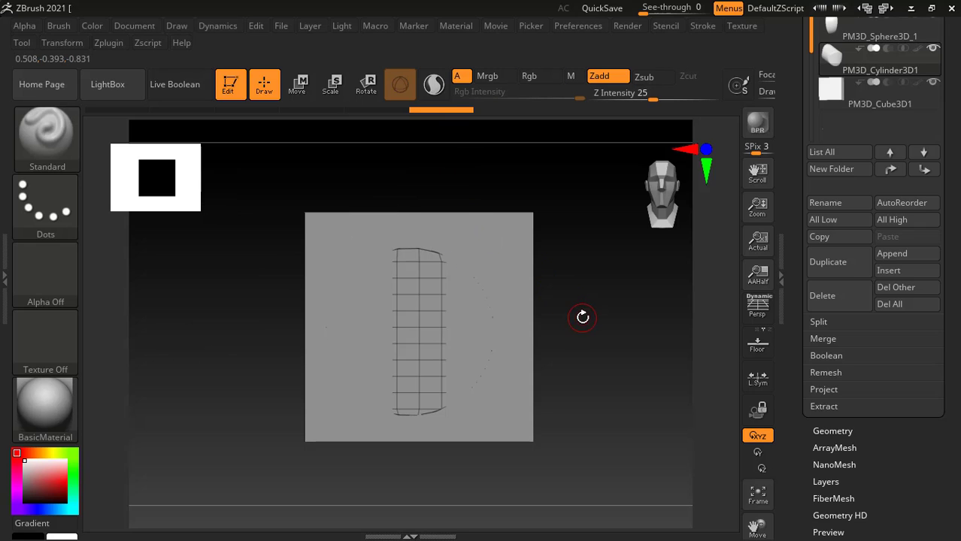
pyautogui.moveTo(583, 315)
pyautogui.mouseDown()
pyautogui.moveTo(638, 414)
pyautogui.moveTo(633, 378)
pyautogui.moveTo(620, 384)
pyautogui.mouseUp()
pyautogui.press('shift')
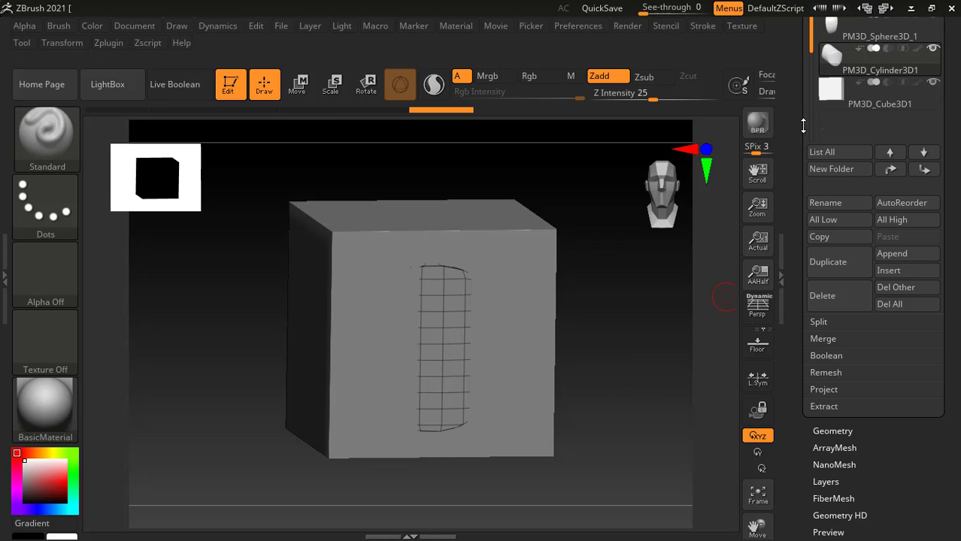
pyautogui.moveTo(794, 173); pyautogui.dragTo(792, 215)
pyautogui.moveTo(649, 384); pyautogui.dragTo(637, 389)
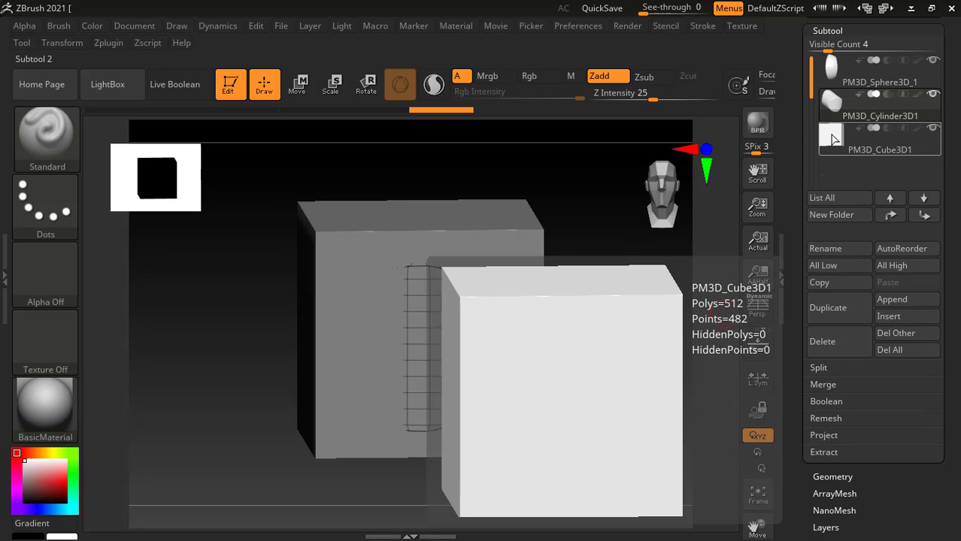
# Make PM3D_Cube3D1 the active subtool and snap it to a front view
pyautogui.click(833, 75)
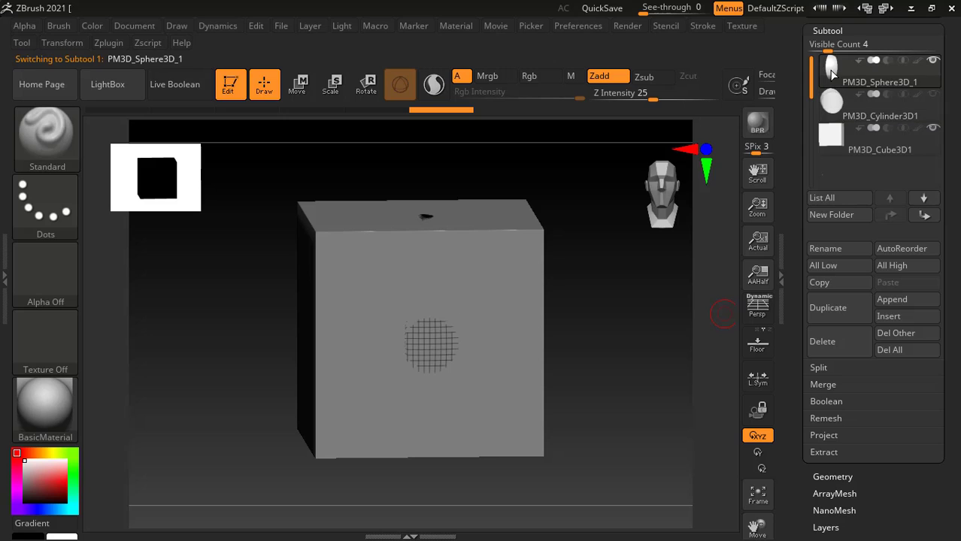
pyautogui.click(832, 137)
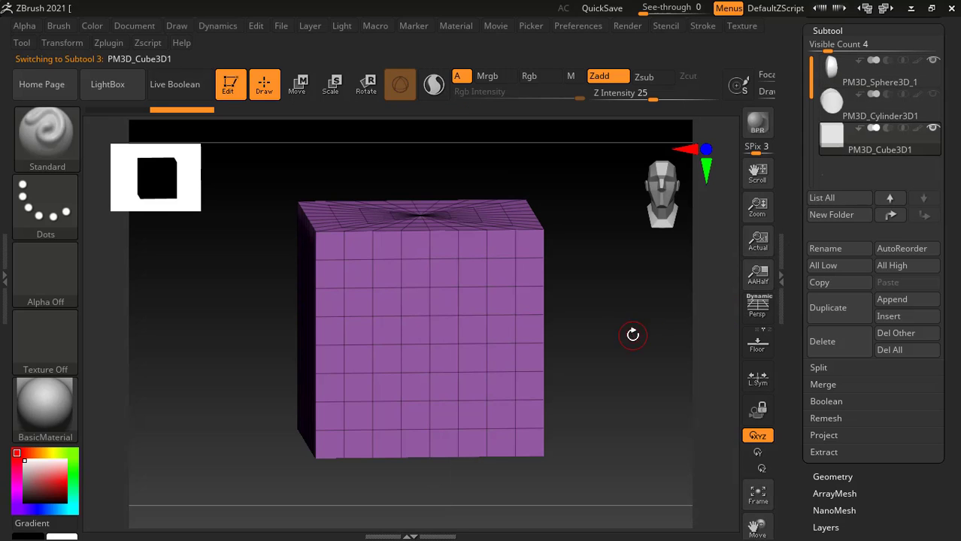
pyautogui.keyDown('shift'); pyautogui.moveTo(633, 334); pyautogui.dragTo(564, 306); pyautogui.keyUp('shift')
pyautogui.keyDown('ctrl'); pyautogui.keyDown('shift'); pyautogui.moveTo(287, 264); pyautogui.dragTo(437, 185); pyautogui.keyUp('shift'); pyautogui.keyUp('ctrl')
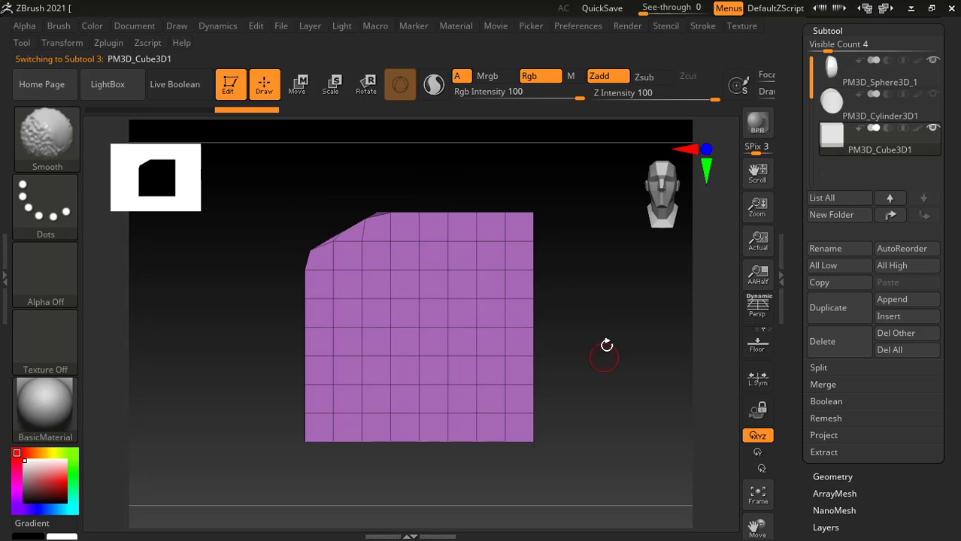
pyautogui.moveTo(607, 346)
pyautogui.mouseDown()
pyautogui.moveTo(618, 372)
pyautogui.moveTo(677, 350)
pyautogui.moveTo(611, 318)
pyautogui.moveTo(651, 327)
pyautogui.mouseUp()
# Clip off a corner of the cube and cut a notch into its right side
pyautogui.moveTo(579, 287)
pyautogui.keyDown('ctrl'); pyautogui.keyDown('shift'); pyautogui.mouseDown()
pyautogui.moveTo(553, 257)
pyautogui.moveTo(450, 489)
pyautogui.moveTo(288, 348)
pyautogui.mouseUp(); pyautogui.keyUp('shift'); pyautogui.keyUp('ctrl')
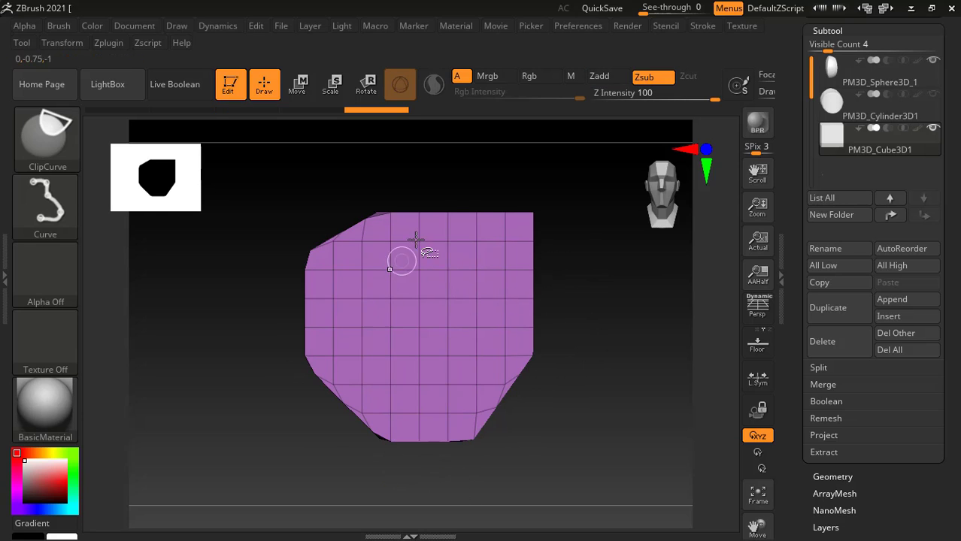
pyautogui.moveTo(501, 283)
pyautogui.keyDown('ctrl'); pyautogui.keyDown('shift'); pyautogui.mouseDown()
pyautogui.moveTo(485, 256)
pyautogui.moveTo(570, 251)
pyautogui.moveTo(654, 369)
pyautogui.moveTo(639, 408)
pyautogui.mouseUp(); pyautogui.keyUp('shift'); pyautogui.keyUp('ctrl')
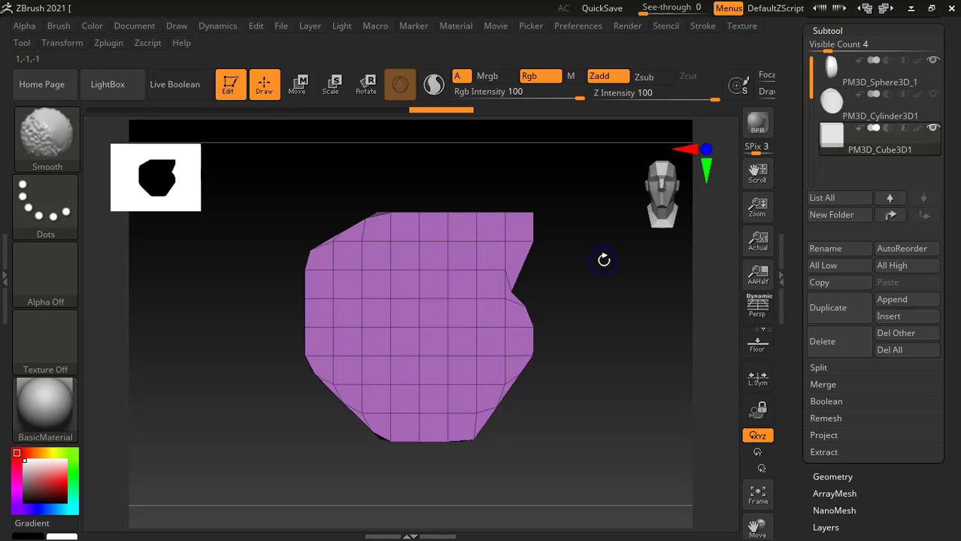
pyautogui.moveTo(604, 259)
pyautogui.mouseDown()
pyautogui.moveTo(575, 317)
pyautogui.moveTo(607, 286)
pyautogui.mouseUp()
pyautogui.moveTo(214, 382)
pyautogui.mouseDown()
pyautogui.moveTo(302, 364)
pyautogui.moveTo(648, 430)
pyautogui.moveTo(633, 419)
pyautogui.moveTo(634, 401)
pyautogui.moveTo(656, 395)
pyautogui.moveTo(614, 367)
pyautogui.moveTo(614, 344)
pyautogui.moveTo(613, 399)
pyautogui.moveTo(661, 343)
pyautogui.moveTo(575, 330)
pyautogui.mouseUp()
pyautogui.hotkey('ctrl', 'shift')
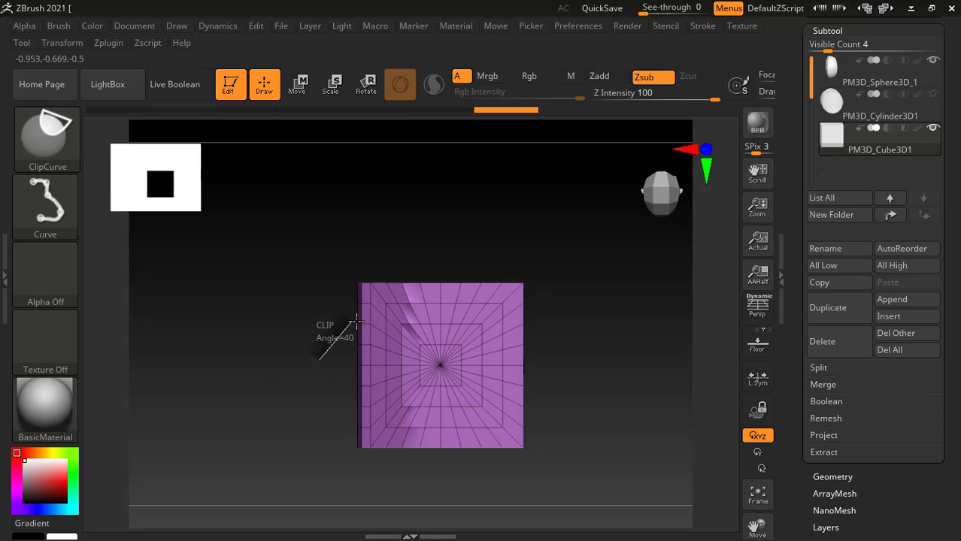
# Draw a ClipCurve cut around the cube, inspect it, and undo it
pyautogui.keyDown('ctrl'); pyautogui.keyDown('shift'); pyautogui.moveTo(357, 322); pyautogui.dragTo(450, 322); pyautogui.keyUp('shift'); pyautogui.keyUp('ctrl')
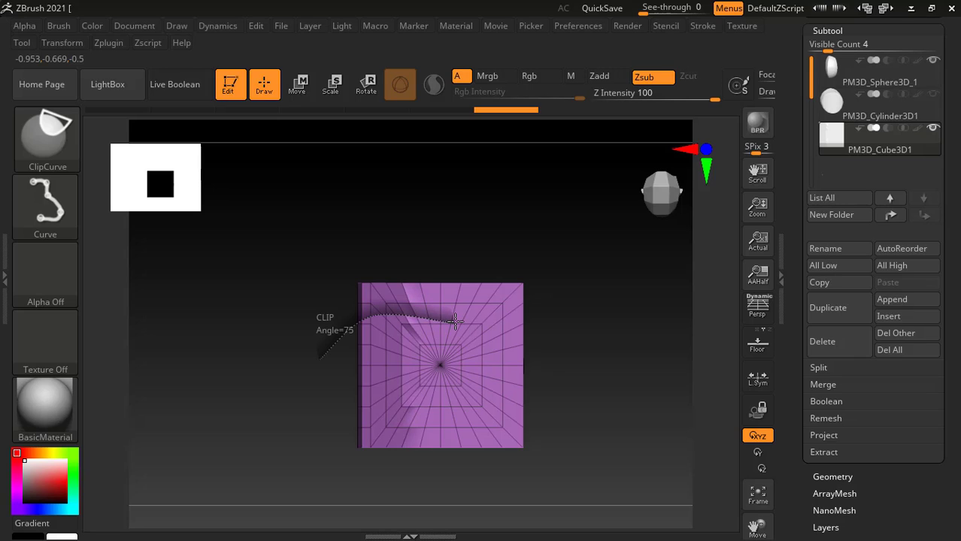
pyautogui.keyDown('ctrl'); pyautogui.keyDown('shift'); pyautogui.moveTo(467, 332); pyautogui.dragTo(508, 368); pyautogui.keyUp('shift'); pyautogui.keyUp('ctrl')
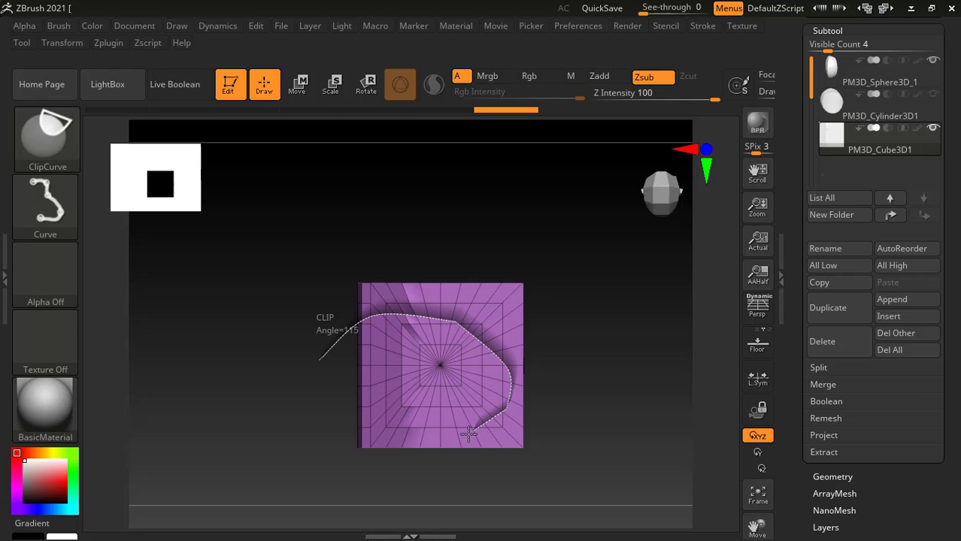
pyautogui.keyDown('ctrl'); pyautogui.keyDown('shift'); pyautogui.moveTo(459, 430); pyautogui.dragTo(371, 452); pyautogui.keyUp('shift'); pyautogui.keyUp('ctrl')
pyautogui.moveTo(370, 452); pyautogui.dragTo(312, 468)
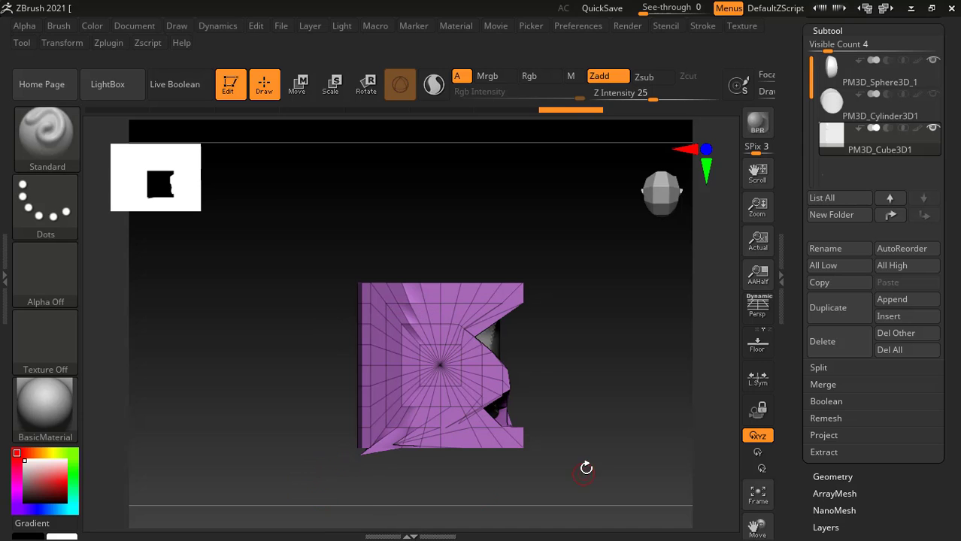
pyautogui.moveTo(586, 469); pyautogui.dragTo(561, 430)
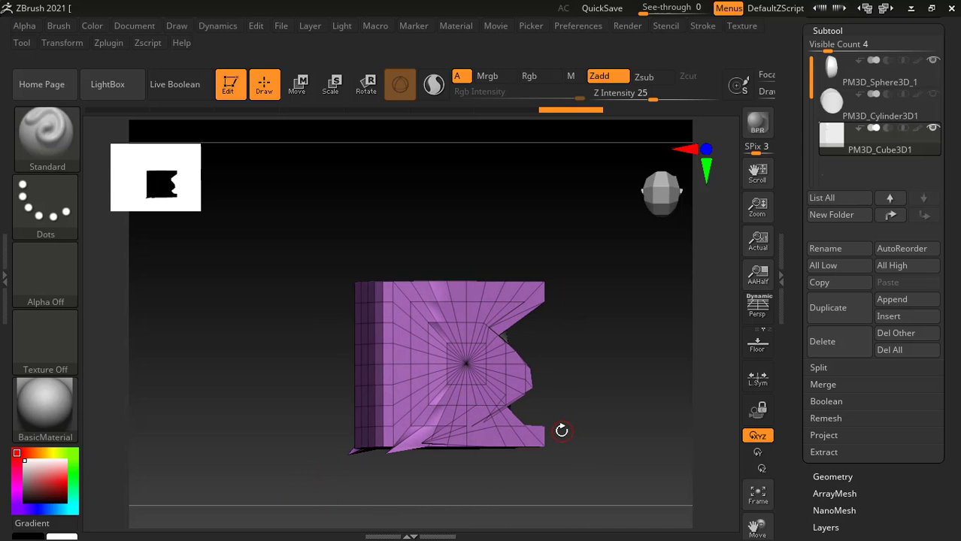
pyautogui.hotkey('ctrl', 'z')
pyautogui.hotkey('ctrl', 'z')
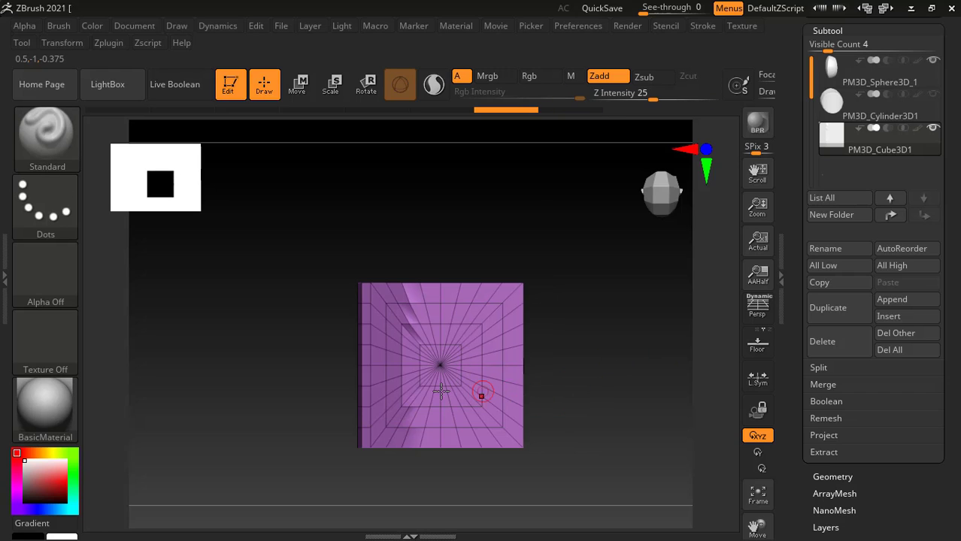
# Re-clip the cube with a sharp-cornered curve, slicing its top diagonally
pyautogui.moveTo(259, 347)
pyautogui.keyDown('ctrl'); pyautogui.keyDown('shift'); pyautogui.mouseDown()
pyautogui.moveTo(379, 338)
pyautogui.moveTo(579, 408)
pyautogui.mouseUp(); pyautogui.keyUp('shift'); pyautogui.keyUp('ctrl')
pyautogui.press('alt')
pyautogui.moveTo(579, 373)
pyautogui.mouseDown()
pyautogui.moveTo(579, 457)
pyautogui.moveTo(495, 410)
pyautogui.moveTo(594, 382)
pyautogui.moveTo(570, 354)
pyautogui.moveTo(624, 234)
pyautogui.moveTo(568, 356)
pyautogui.moveTo(624, 317)
pyautogui.moveTo(599, 306)
pyautogui.moveTo(592, 441)
pyautogui.moveTo(579, 366)
pyautogui.moveTo(619, 327)
pyautogui.moveTo(599, 435)
pyautogui.moveTo(605, 254)
pyautogui.moveTo(607, 337)
pyautogui.moveTo(587, 366)
pyautogui.mouseUp()
# Try two curved clip lines on the cube and undo both
pyautogui.hotkey('ctrl', 'shift')
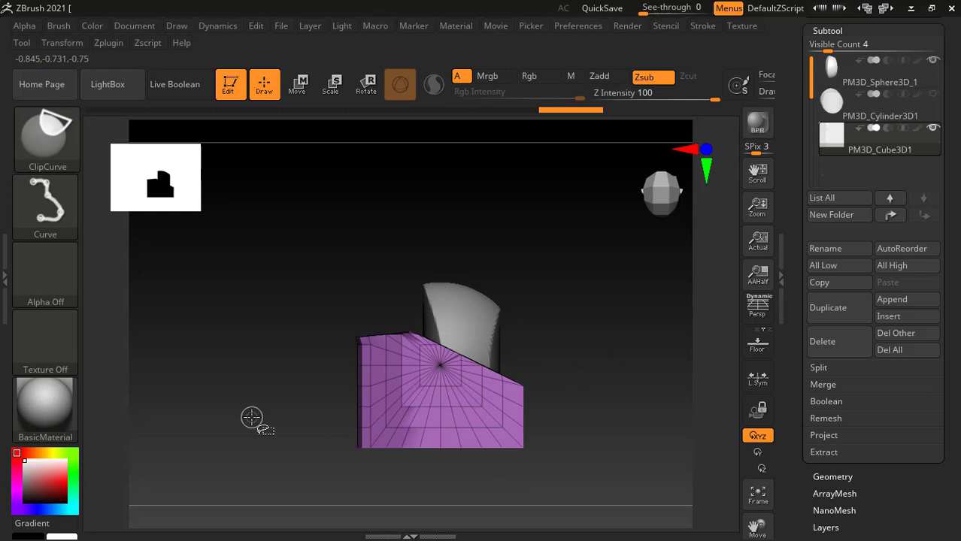
pyautogui.press('shift')
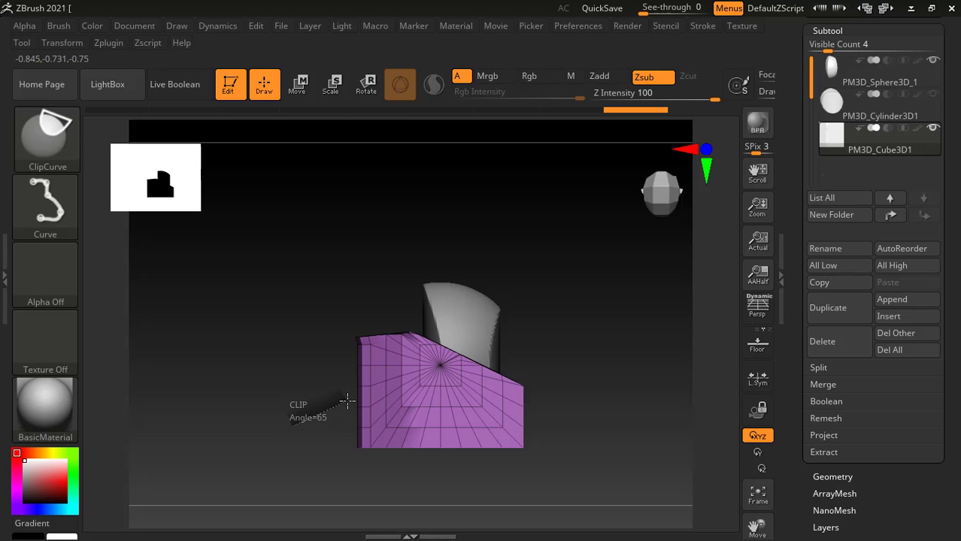
pyautogui.keyDown('ctrl'); pyautogui.keyDown('shift'); pyautogui.moveTo(347, 401); pyautogui.dragTo(396, 400); pyautogui.keyUp('shift'); pyautogui.keyUp('ctrl')
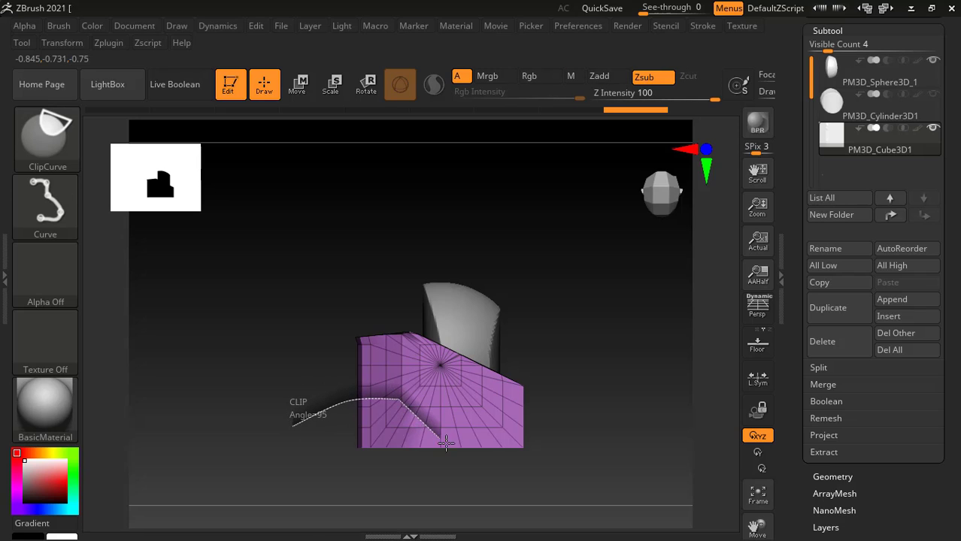
pyautogui.keyDown('ctrl'); pyautogui.keyDown('shift'); pyautogui.moveTo(474, 471); pyautogui.dragTo(474, 472); pyautogui.keyUp('shift'); pyautogui.keyUp('ctrl')
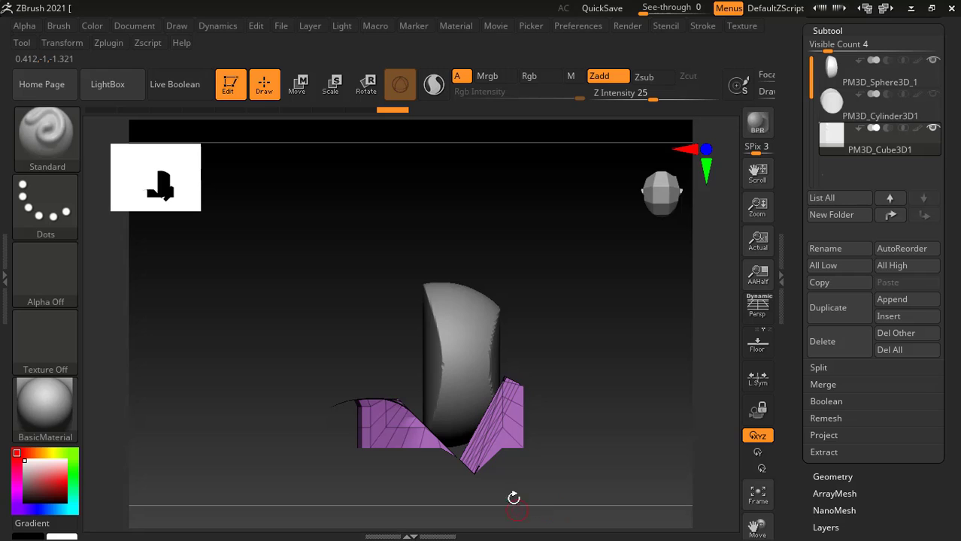
pyautogui.hotkey('ctrl', 'z')
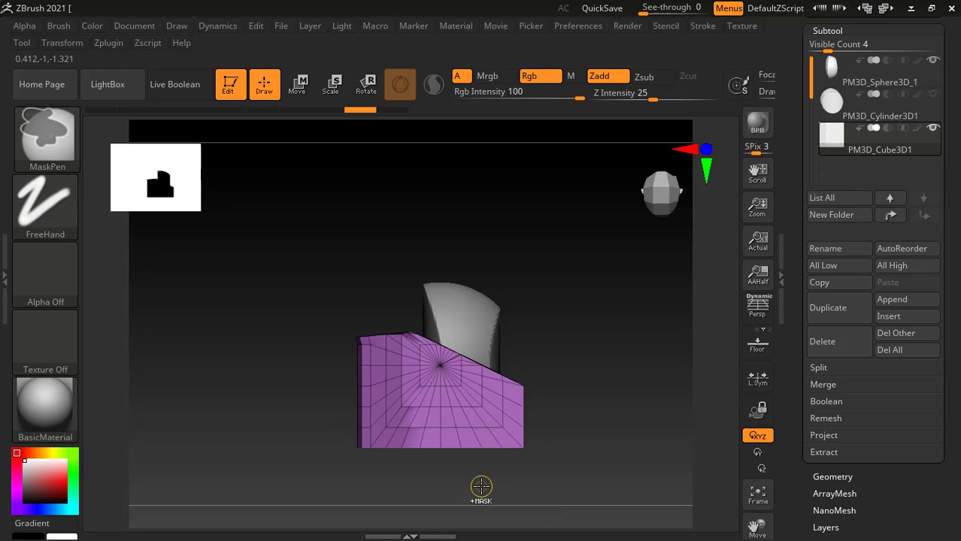
pyautogui.moveTo(340, 417)
pyautogui.keyDown('ctrl'); pyautogui.keyDown('shift'); pyautogui.mouseDown()
pyautogui.moveTo(361, 406)
pyautogui.moveTo(479, 455)
pyautogui.moveTo(489, 472)
pyautogui.mouseUp(); pyautogui.keyUp('shift'); pyautogui.keyUp('ctrl')
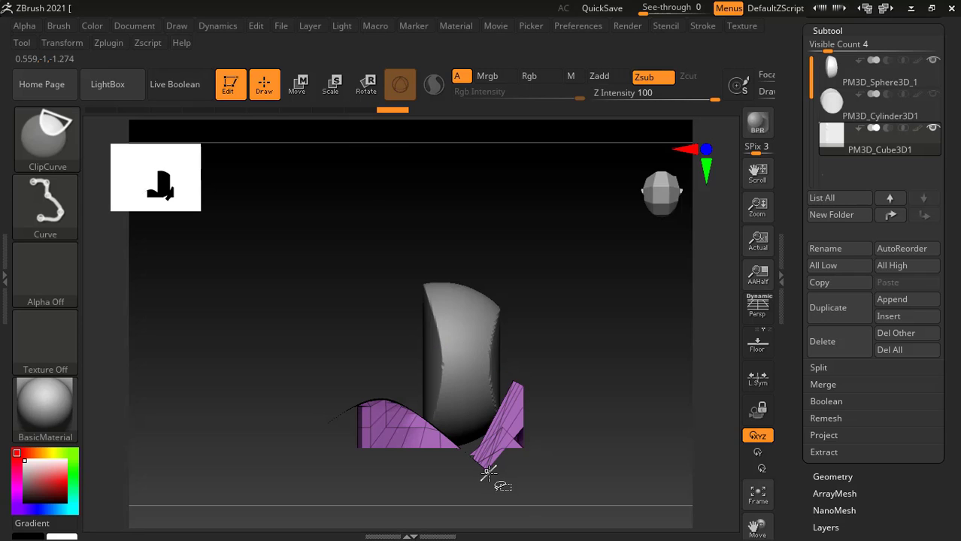
pyautogui.hotkey('ctrl', 'z')
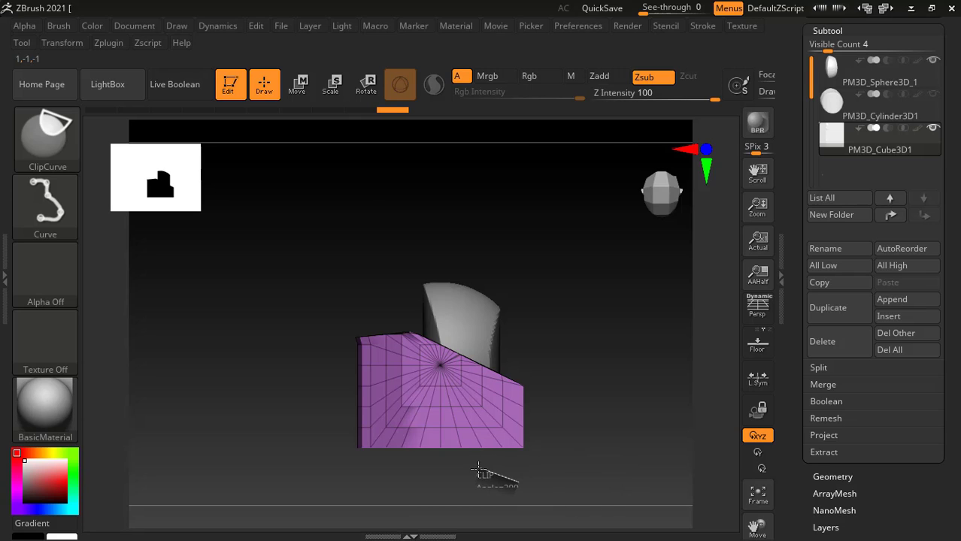
# Clip the cube along a diagonal, then orbit and pan to view it straight on
pyautogui.keyDown('ctrl'); pyautogui.keyDown('shift'); pyautogui.moveTo(379, 308); pyautogui.dragTo(506, 485); pyautogui.keyUp('shift'); pyautogui.keyUp('ctrl')
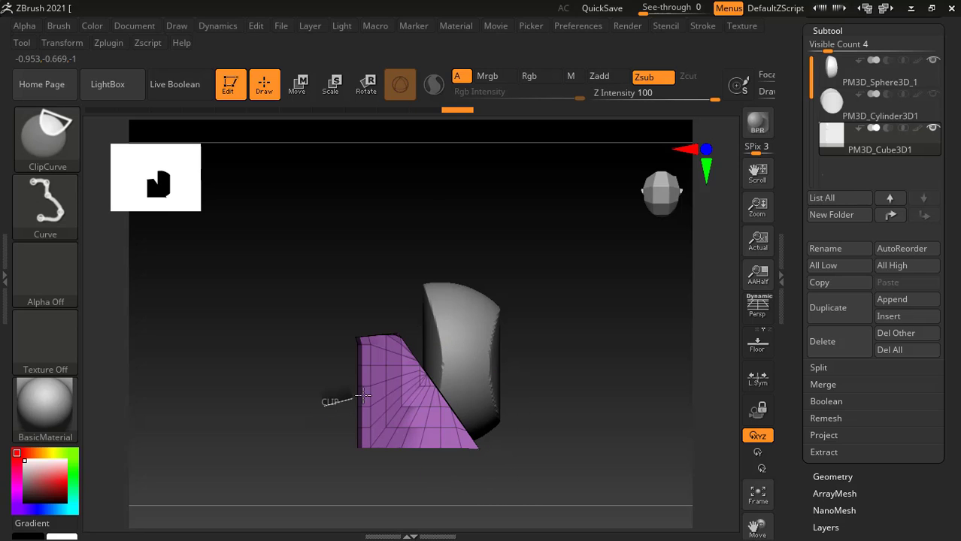
pyautogui.keyDown('ctrl'); pyautogui.keyDown('shift'); pyautogui.moveTo(396, 386); pyautogui.dragTo(514, 392); pyautogui.keyUp('shift'); pyautogui.keyUp('ctrl')
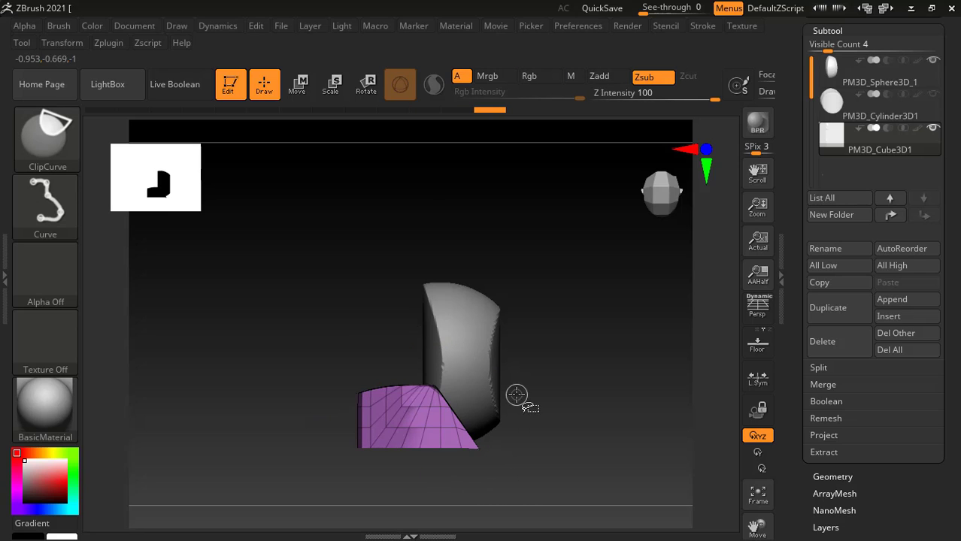
pyautogui.moveTo(579, 409)
pyautogui.mouseDown()
pyautogui.moveTo(600, 481)
pyautogui.moveTo(564, 459)
pyautogui.moveTo(546, 465)
pyautogui.moveTo(537, 498)
pyautogui.moveTo(575, 353)
pyautogui.moveTo(567, 349)
pyautogui.moveTo(627, 370)
pyautogui.moveTo(646, 323)
pyautogui.moveTo(637, 307)
pyautogui.moveTo(616, 429)
pyautogui.moveTo(603, 404)
pyautogui.moveTo(644, 364)
pyautogui.moveTo(594, 386)
pyautogui.mouseUp()
pyautogui.moveTo(661, 386)
pyautogui.mouseDown()
pyautogui.moveTo(665, 375)
pyautogui.moveTo(654, 376)
pyautogui.mouseUp()
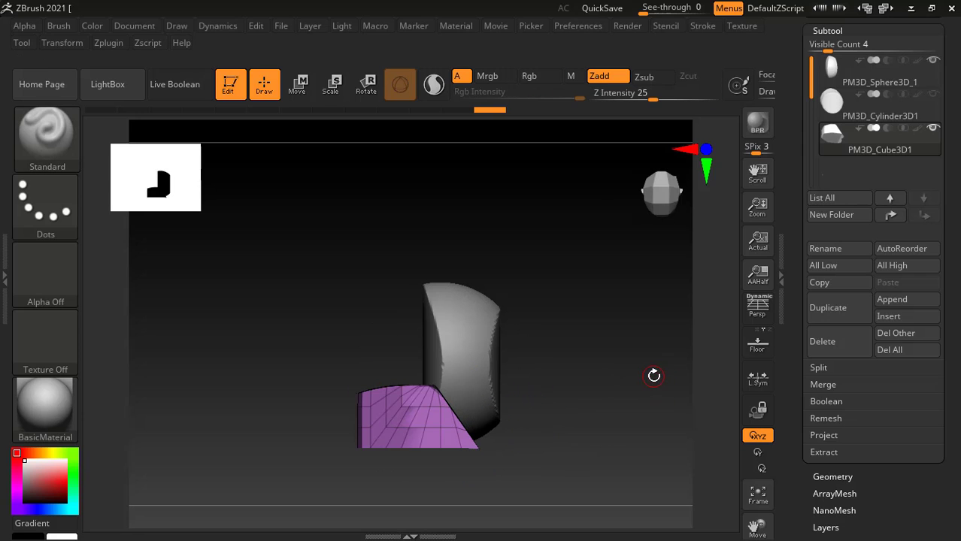
pyautogui.moveTo(589, 383)
pyautogui.keyDown('alt'); pyautogui.mouseDown()
pyautogui.moveTo(565, 375)
pyautogui.moveTo(592, 325)
pyautogui.moveTo(579, 397)
pyautogui.moveTo(665, 360)
pyautogui.mouseUp(); pyautogui.keyUp('alt')
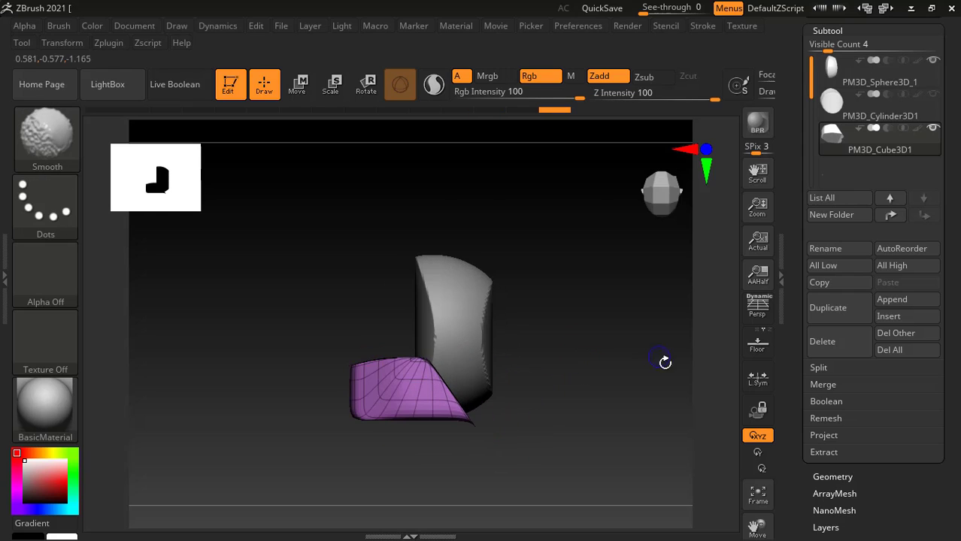
# Insert a Sphere3D subtool, PM3D_Sphere3D1, and snap the view to front
pyautogui.click(911, 316)
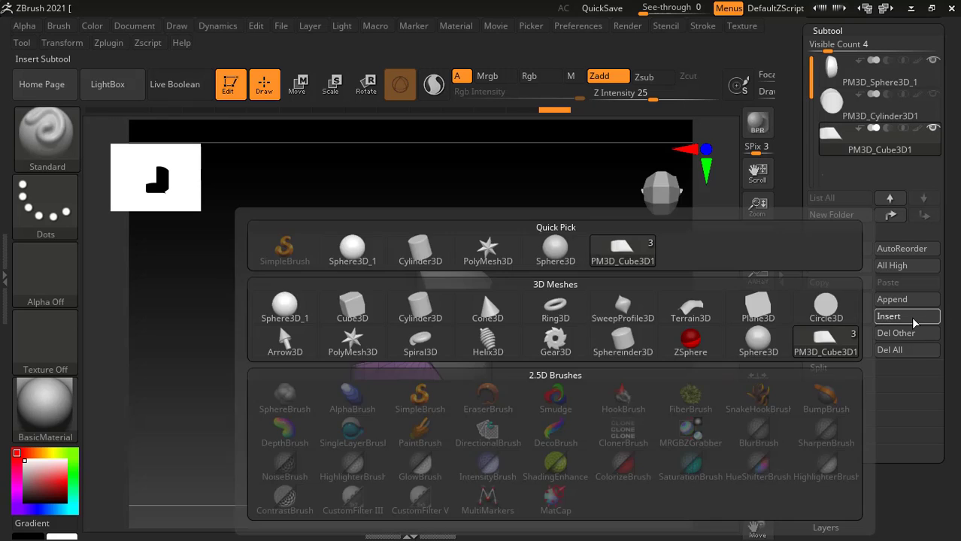
pyautogui.click(910, 317)
pyautogui.click(913, 319)
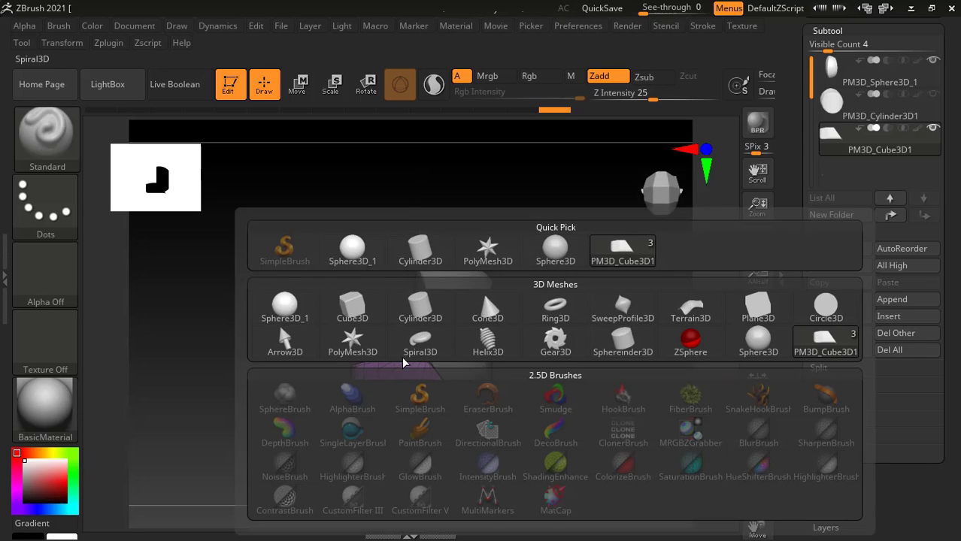
pyautogui.click(771, 353)
pyautogui.keyDown('shift'); pyautogui.moveTo(557, 322); pyautogui.dragTo(516, 280); pyautogui.keyUp('shift')
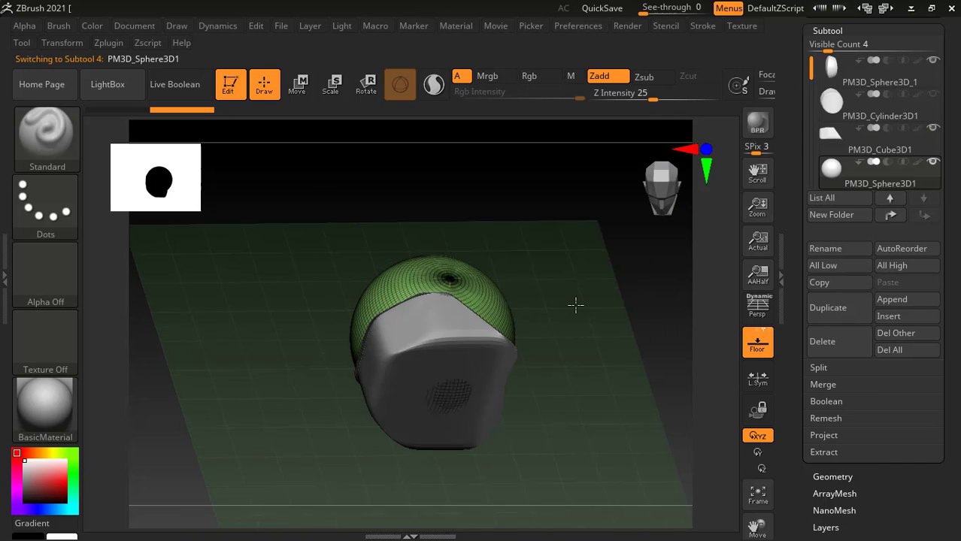
# Switch to ClipCurve with a Lasso stroke and draw a clip line across the outer sphere
pyautogui.hotkey('ctrl', 'shift')
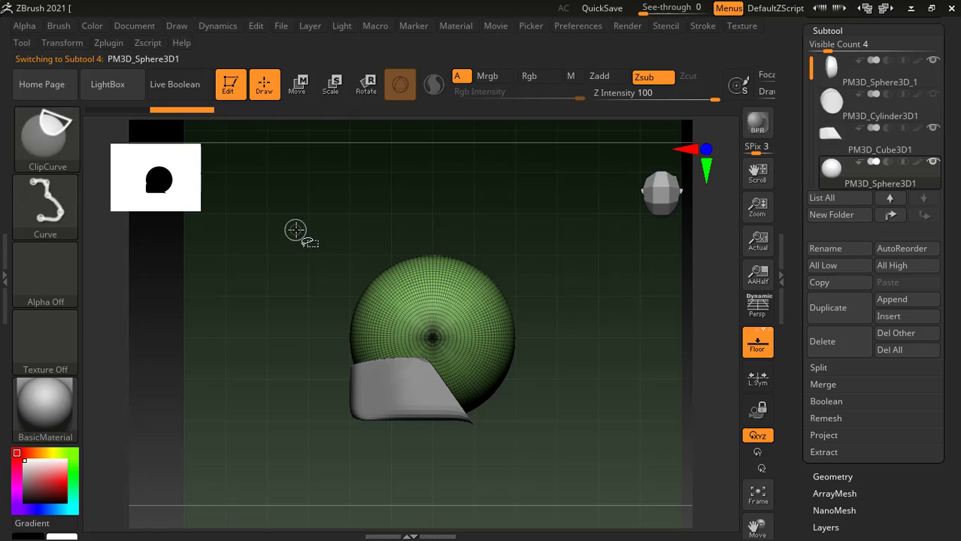
pyautogui.hotkey('ctrl', 'shift')
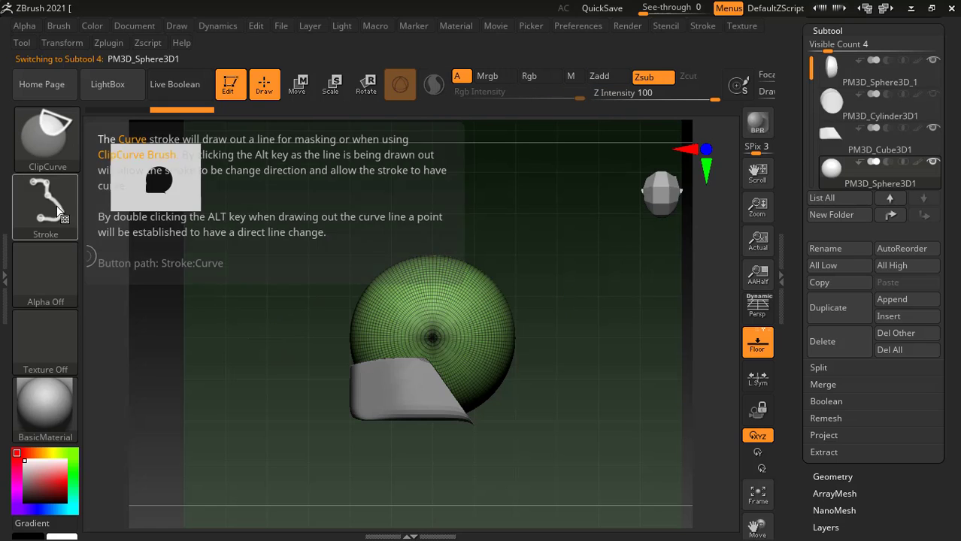
pyautogui.hotkey('ctrl', 'shift')
pyautogui.click(48, 215)
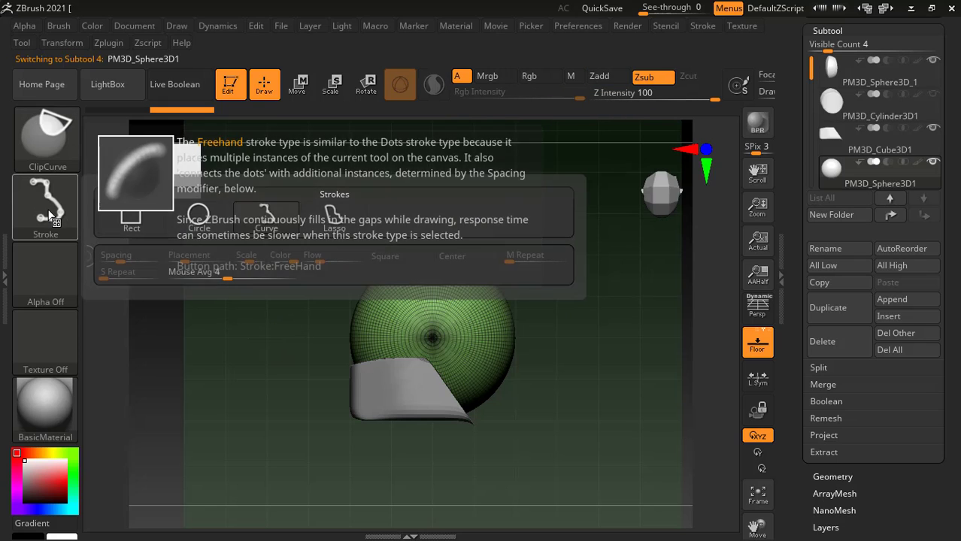
pyautogui.click(331, 232)
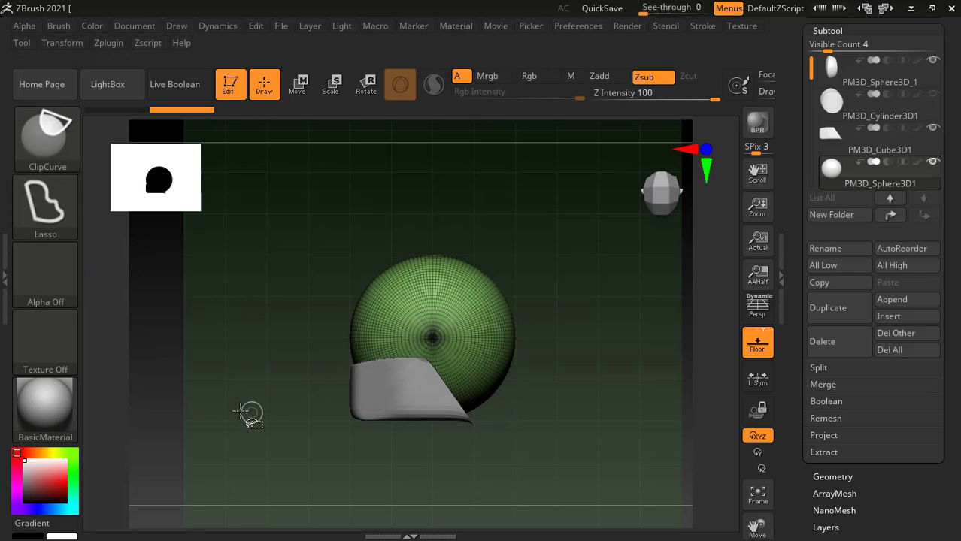
pyautogui.moveTo(315, 324)
pyautogui.keyDown('ctrl'); pyautogui.keyDown('shift'); pyautogui.mouseDown()
pyautogui.moveTo(531, 487)
pyautogui.moveTo(322, 526)
pyautogui.mouseUp(); pyautogui.keyUp('shift'); pyautogui.keyUp('ctrl')
# Undo the first clip, then redraw an angled cut to slope open the sphere's front
pyautogui.hotkey('ctrl', 'z')
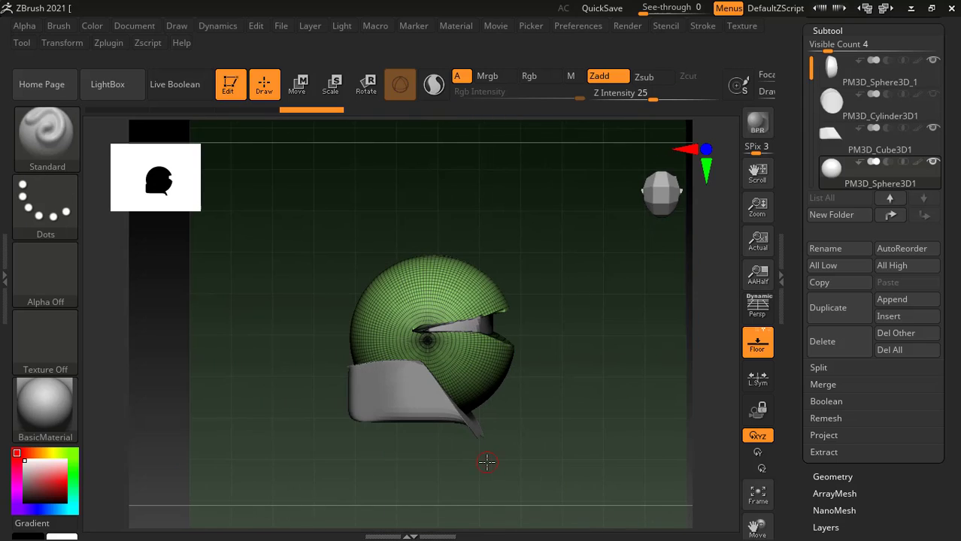
pyautogui.hotkey('ctrl', 'z')
pyautogui.keyDown('ctrl'); pyautogui.keyDown('shift'); pyautogui.moveTo(556, 474); pyautogui.dragTo(539, 180); pyautogui.keyUp('shift'); pyautogui.keyUp('ctrl')
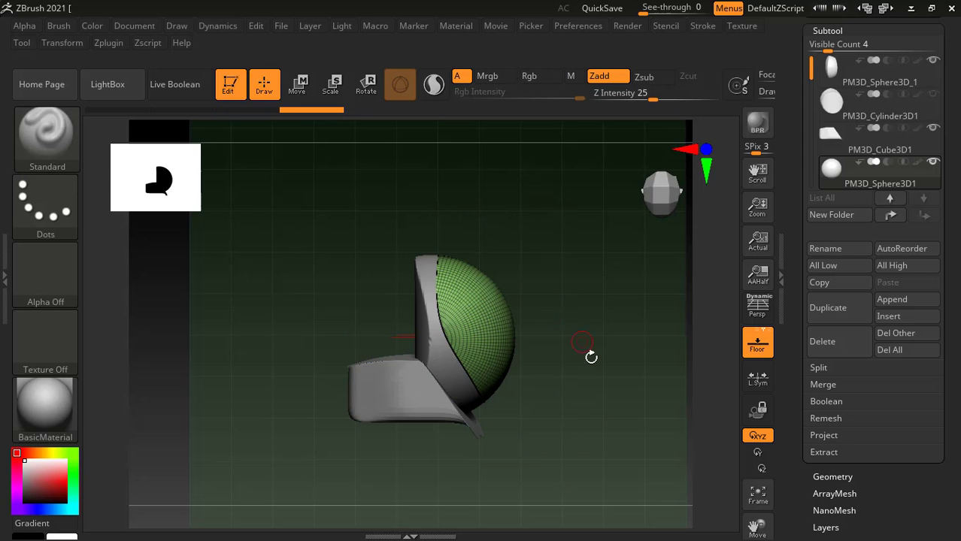
pyautogui.moveTo(591, 356)
pyautogui.mouseDown()
pyautogui.moveTo(576, 408)
pyautogui.moveTo(537, 370)
pyautogui.moveTo(596, 350)
pyautogui.moveTo(607, 373)
pyautogui.moveTo(604, 435)
pyautogui.moveTo(562, 389)
pyautogui.moveTo(581, 358)
pyautogui.moveTo(599, 359)
pyautogui.mouseUp()
pyautogui.moveTo(585, 391); pyautogui.dragTo(543, 389)
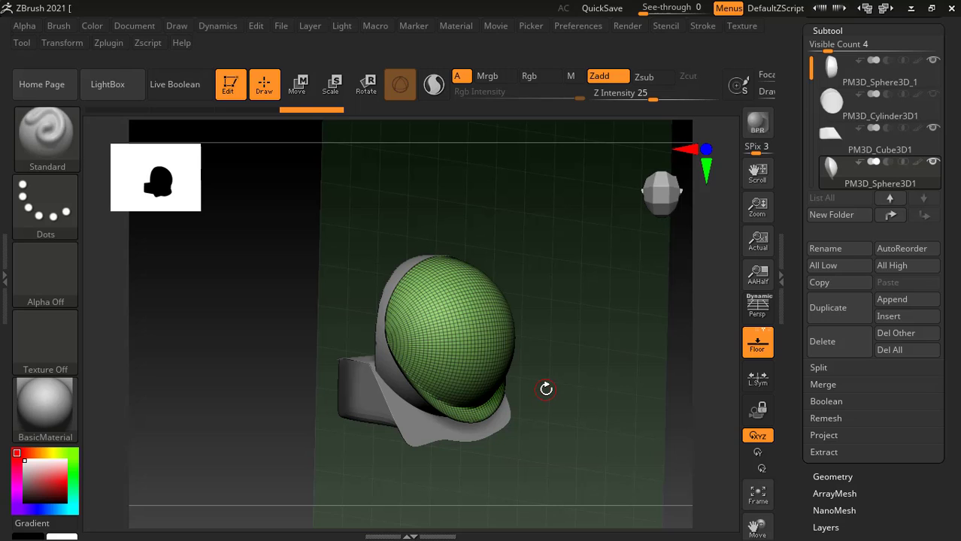
# Hide the floor grid and switch the clipping brush toward ClipRect
pyautogui.click(758, 347)
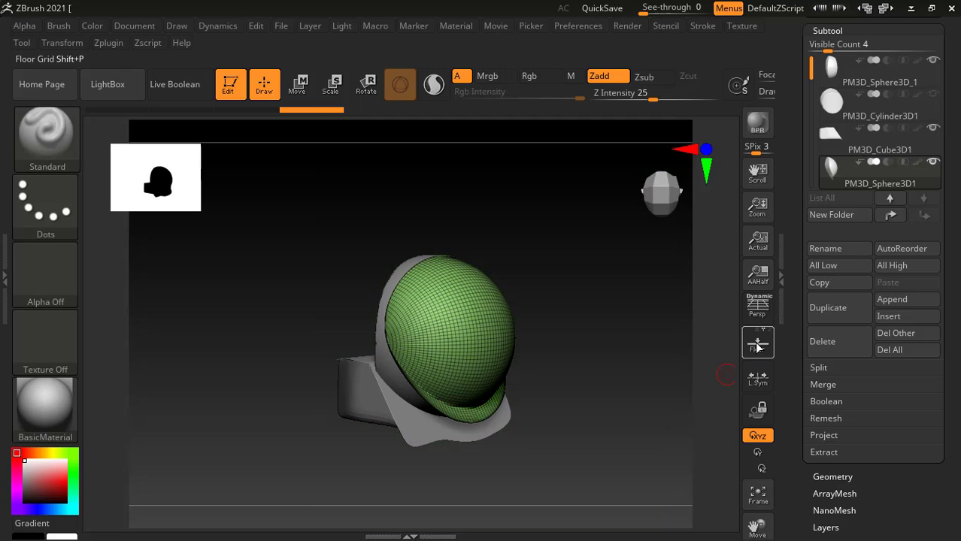
pyautogui.moveTo(557, 371)
pyautogui.mouseDown()
pyautogui.moveTo(603, 372)
pyautogui.moveTo(611, 397)
pyautogui.moveTo(569, 371)
pyautogui.moveTo(591, 371)
pyautogui.moveTo(600, 336)
pyautogui.mouseUp()
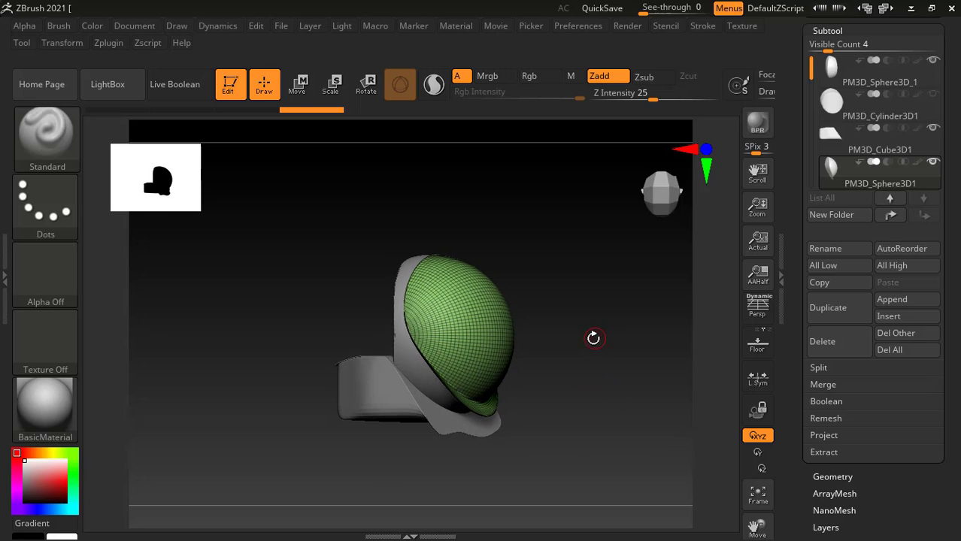
pyautogui.hotkey('ctrl', 'shift')
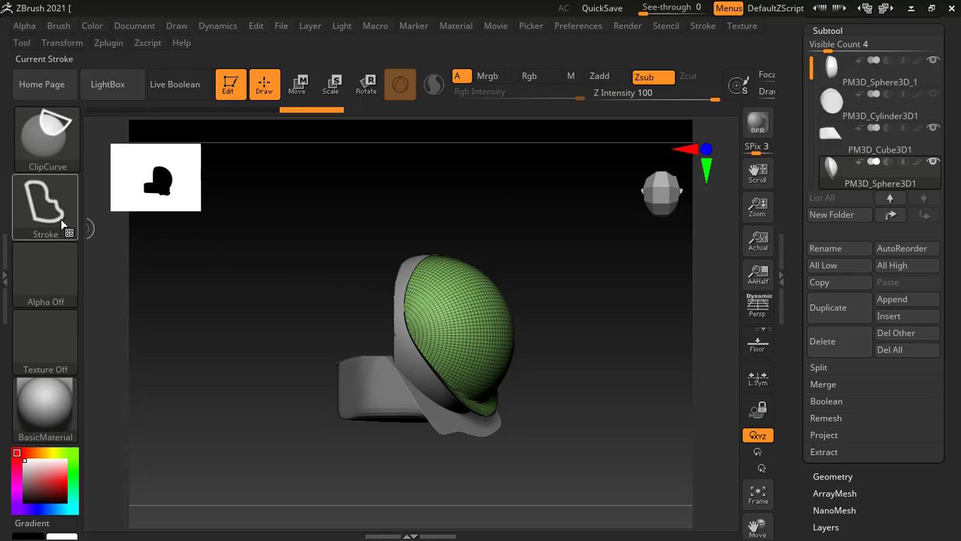
pyautogui.click(57, 221)
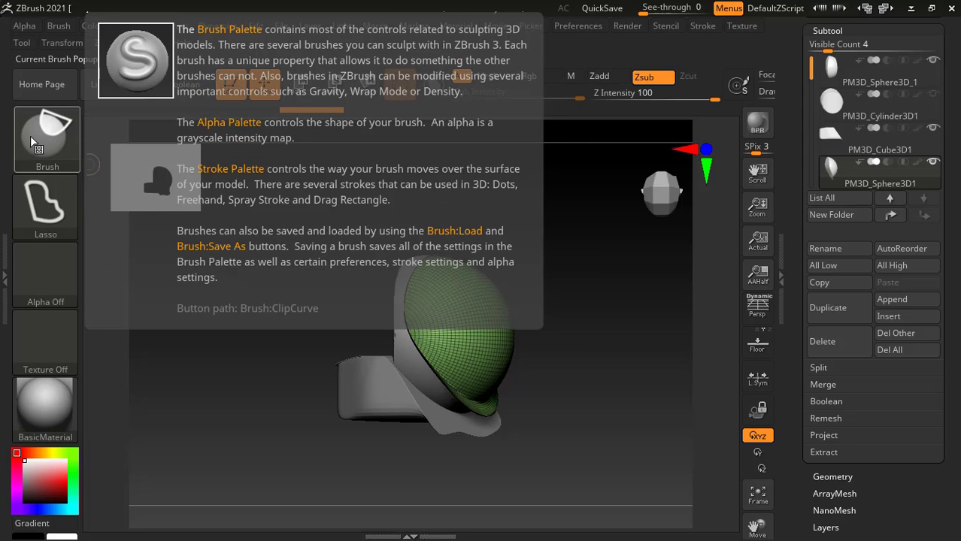
pyautogui.click(30, 139)
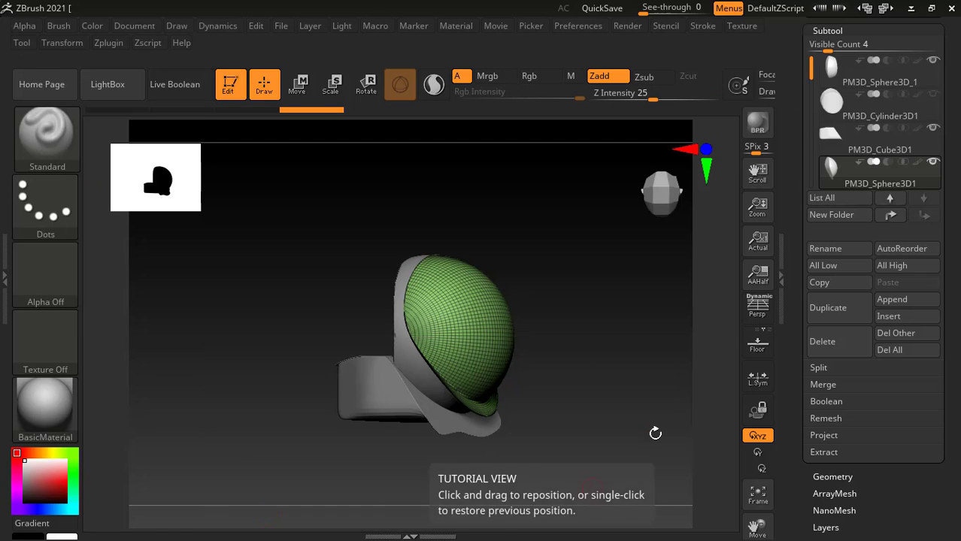
# Snap to a straight front view and mark a ClipRect rectangle on the sphere's front
pyautogui.keyDown('shift'); pyautogui.moveTo(600, 338); pyautogui.dragTo(605, 307); pyautogui.keyUp('shift')
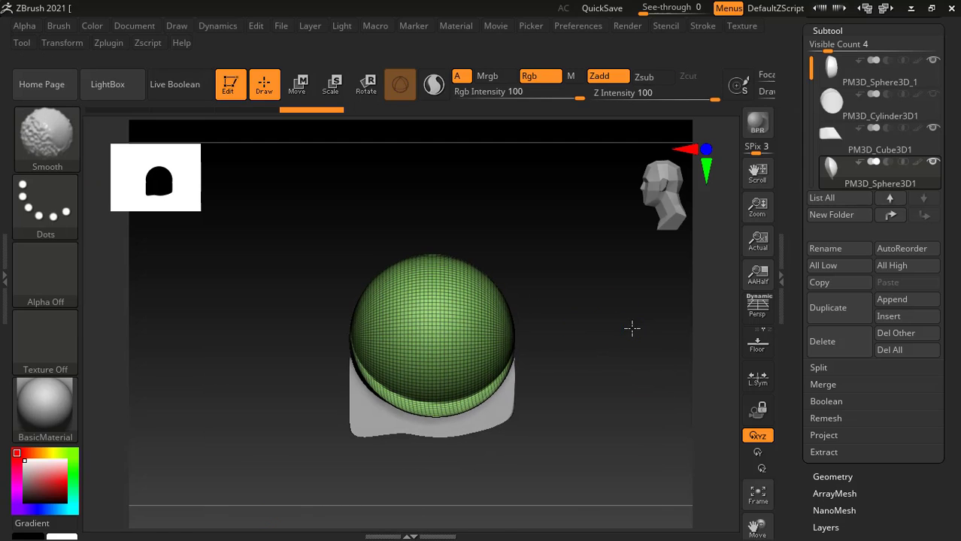
pyautogui.hotkey('ctrl', 'shift')
pyautogui.keyDown('ctrl'); pyautogui.keyDown('shift'); pyautogui.moveTo(413, 295); pyautogui.dragTo(475, 360); pyautogui.keyUp('shift'); pyautogui.keyUp('ctrl')
# Clip the green sphere down to the marked square front patch
pyautogui.moveTo(601, 369)
pyautogui.mouseDown()
pyautogui.moveTo(646, 325)
pyautogui.moveTo(622, 285)
pyautogui.moveTo(565, 284)
pyautogui.moveTo(506, 317)
pyautogui.moveTo(598, 334)
pyautogui.mouseUp()
pyautogui.hotkey('ctrl', 'z')
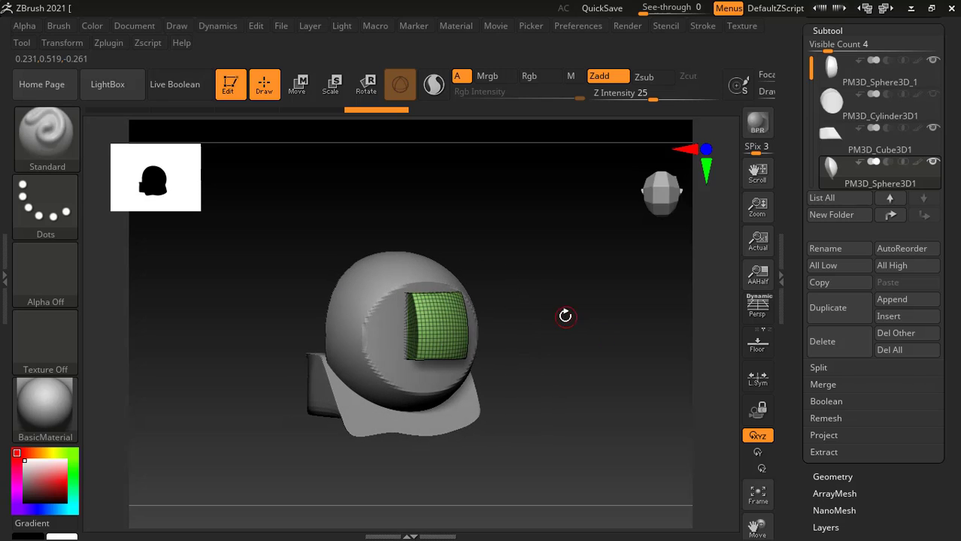
pyautogui.hotkey('ctrl', 'shift', 'z')
# Move the square patch sideways along X with the gizmo, then select the cube band subtool
pyautogui.click(301, 87)
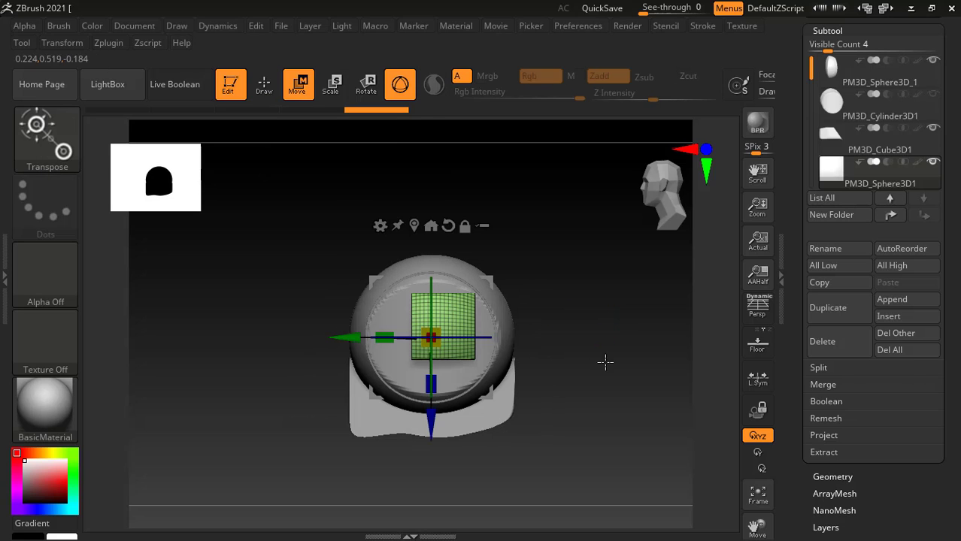
pyautogui.moveTo(541, 316)
pyautogui.mouseDown()
pyautogui.moveTo(615, 318)
pyautogui.moveTo(626, 366)
pyautogui.moveTo(325, 327)
pyautogui.moveTo(391, 316)
pyautogui.mouseUp()
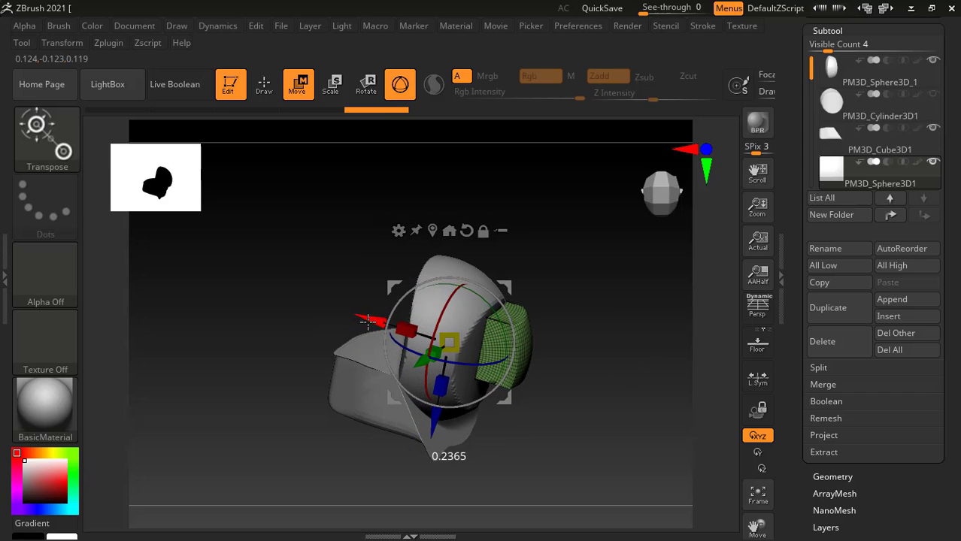
pyautogui.moveTo(596, 329)
pyautogui.mouseDown()
pyautogui.moveTo(554, 316)
pyautogui.moveTo(594, 294)
pyautogui.mouseUp()
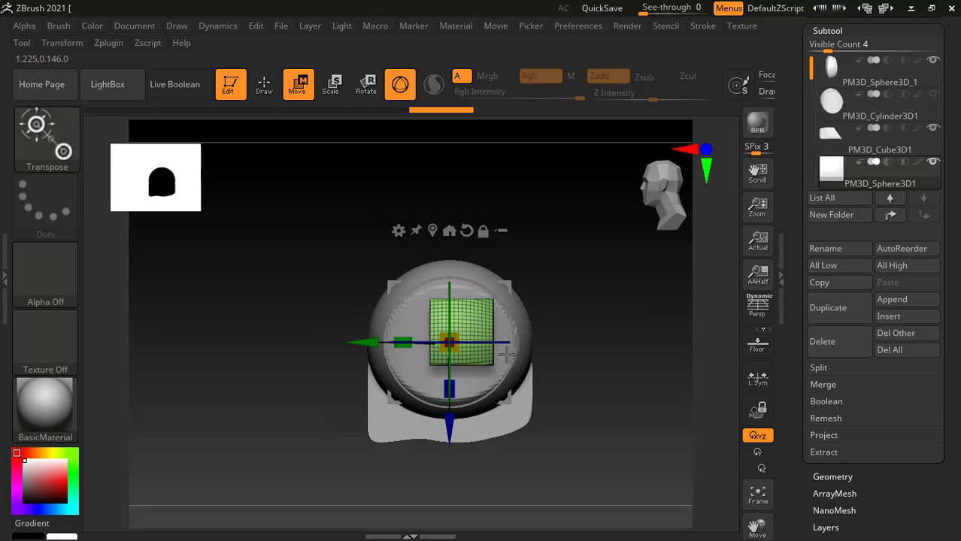
pyautogui.moveTo(370, 343)
pyautogui.mouseDown()
pyautogui.moveTo(361, 342)
pyautogui.moveTo(370, 343)
pyautogui.mouseUp()
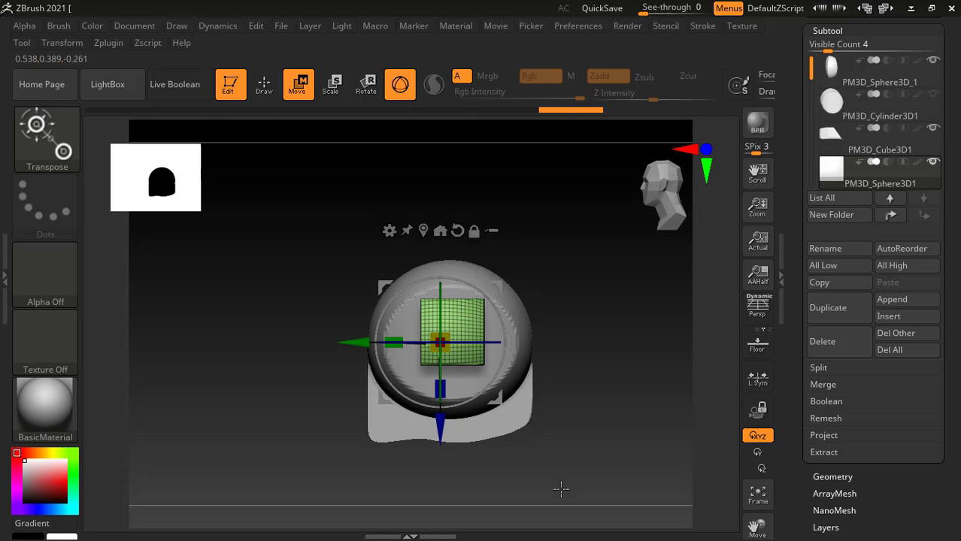
pyautogui.click(504, 429)
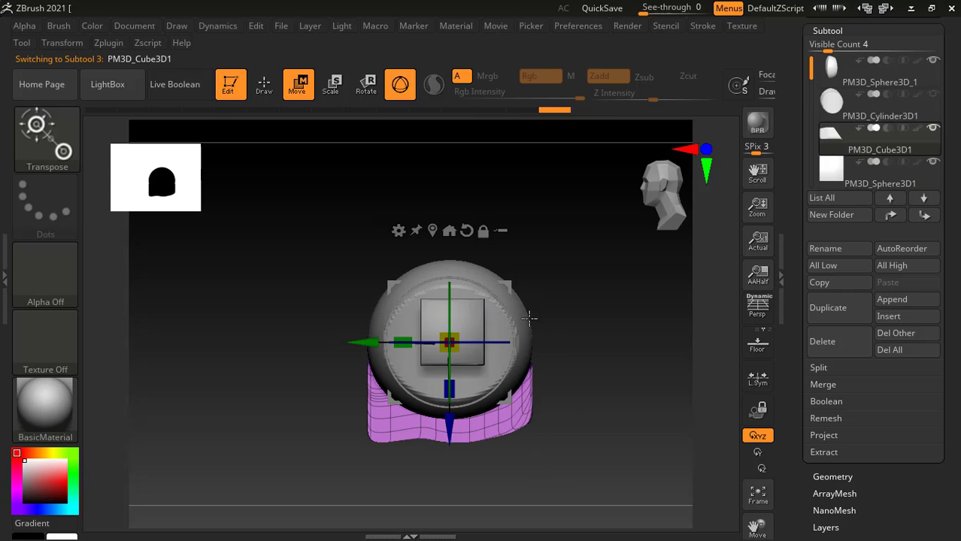
# From a side view, ClipRect off the purple band's pointed front tip, leaving a squared block
pyautogui.moveTo(153, 241)
pyautogui.mouseDown()
pyautogui.moveTo(337, 274)
pyautogui.moveTo(257, 269)
pyautogui.moveTo(291, 272)
pyautogui.mouseUp()
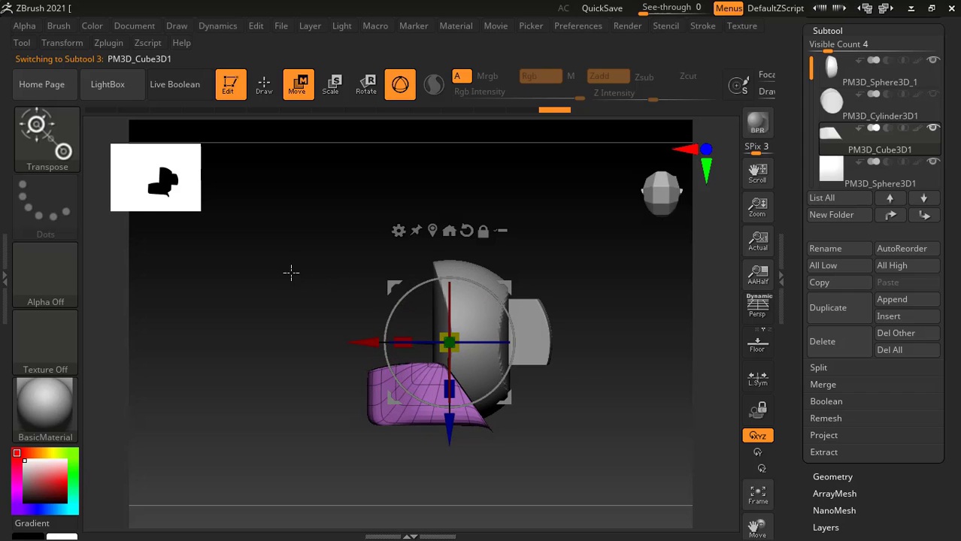
pyautogui.click(263, 84)
pyautogui.hotkey('ctrl', 'shift')
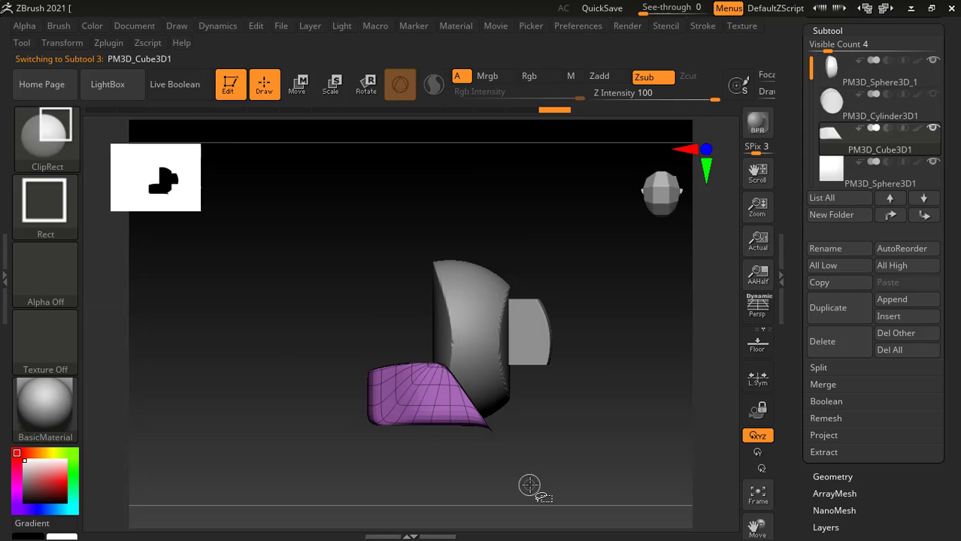
pyautogui.keyDown('ctrl'); pyautogui.keyDown('shift'); pyautogui.moveTo(368, 335); pyautogui.dragTo(444, 488); pyautogui.keyUp('shift'); pyautogui.keyUp('ctrl')
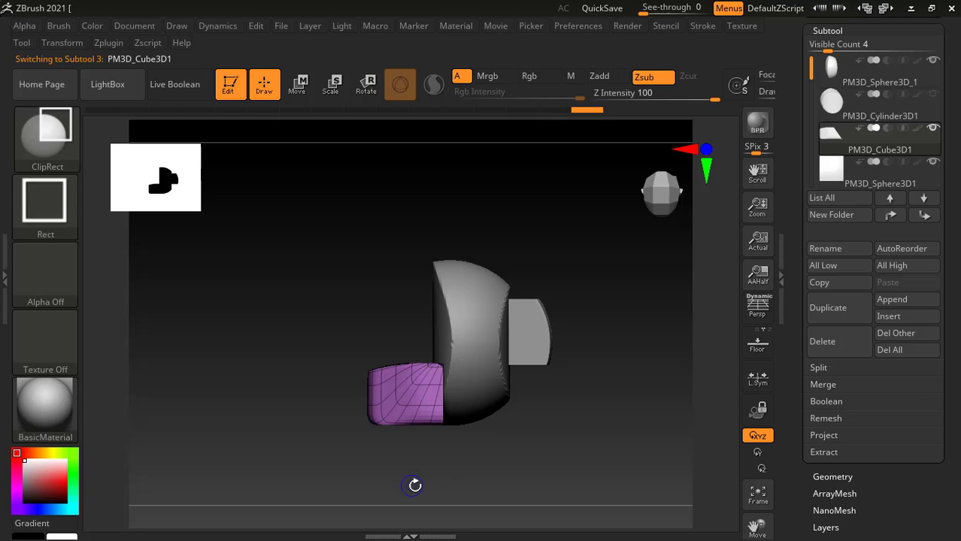
pyautogui.moveTo(500, 463)
pyautogui.mouseDown()
pyautogui.moveTo(521, 476)
pyautogui.moveTo(511, 482)
pyautogui.moveTo(499, 455)
pyautogui.moveTo(565, 440)
pyautogui.moveTo(632, 462)
pyautogui.moveTo(564, 466)
pyautogui.mouseUp()
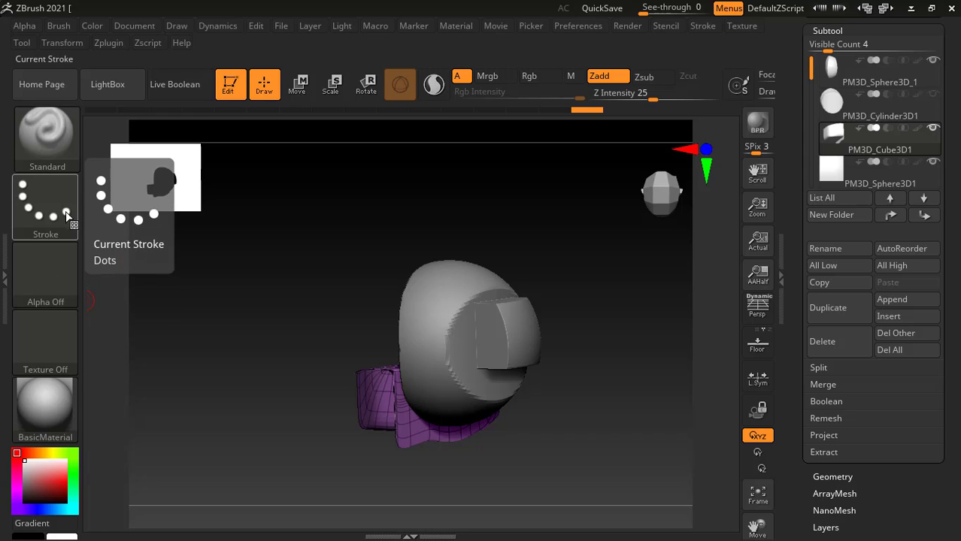
# Pick the TrimCircle brush and try trimming a circle off the purple band
pyautogui.hotkey('ctrl', 'shift')
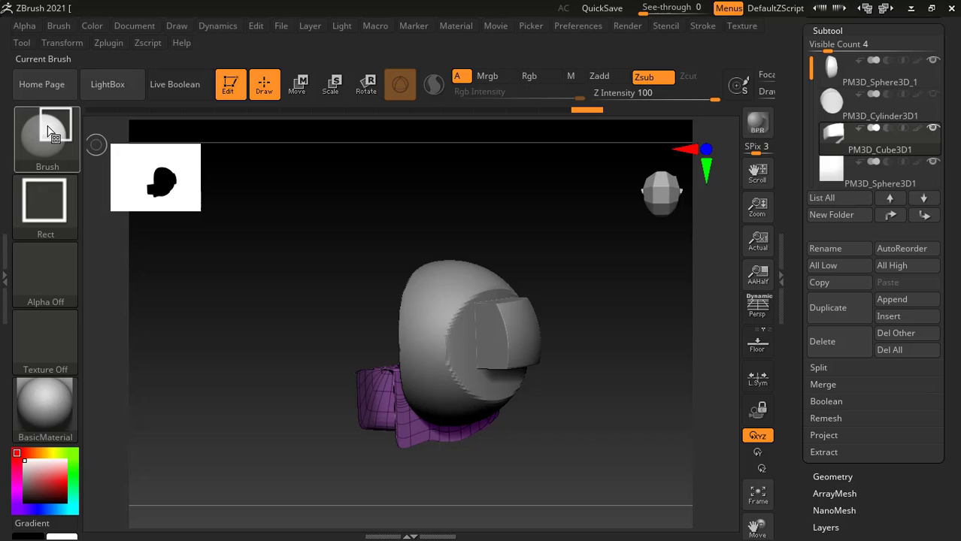
pyautogui.click(45, 133)
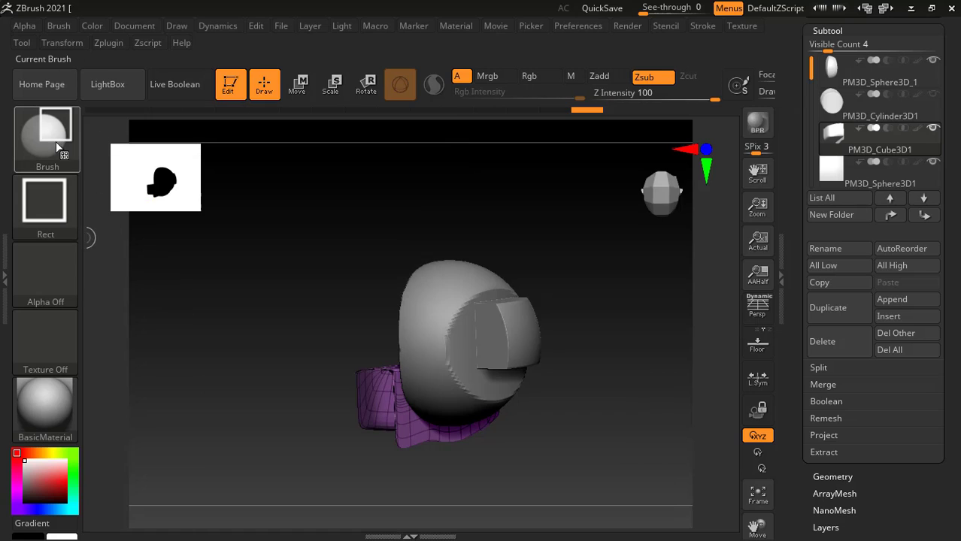
pyautogui.click(53, 127)
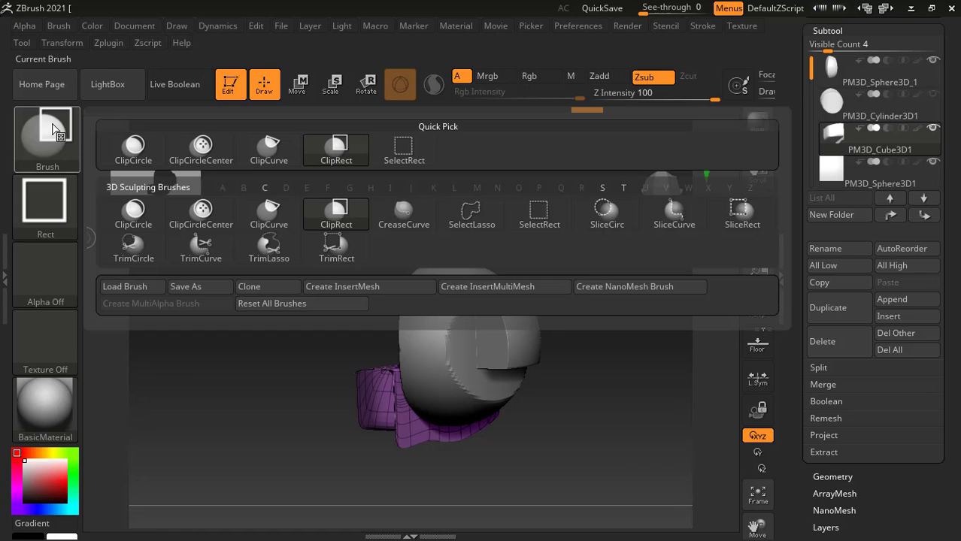
pyautogui.click(134, 247)
pyautogui.hotkey('ctrl', 'shift')
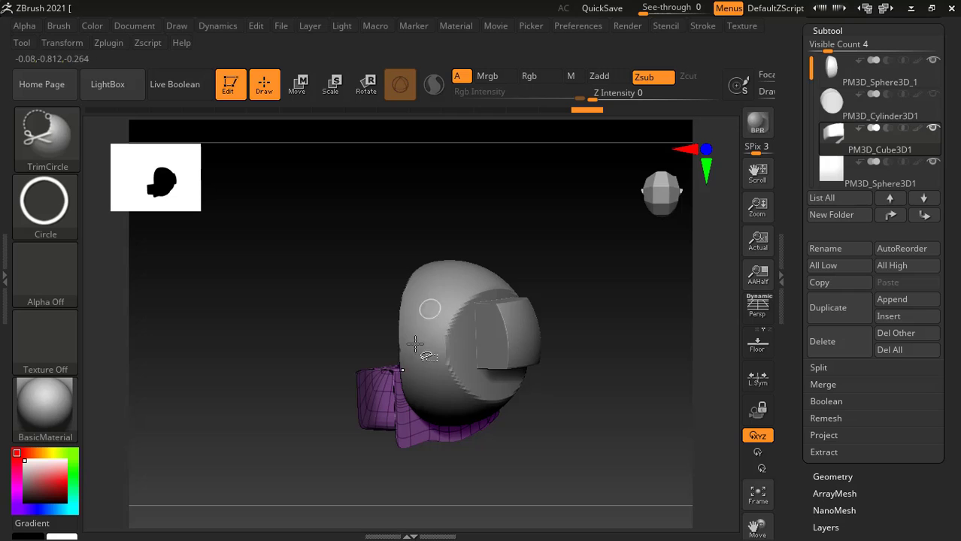
pyautogui.keyDown('ctrl'); pyautogui.keyDown('shift'); pyautogui.moveTo(379, 393); pyautogui.dragTo(416, 445); pyautogui.keyUp('shift'); pyautogui.keyUp('ctrl')
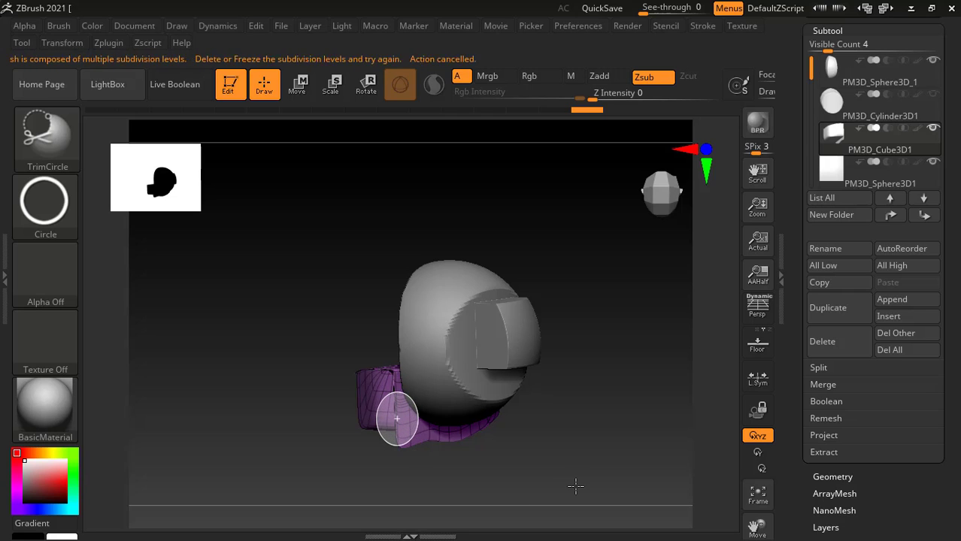
# Attempt a trim on the band's lower edge, then subdivide the band with Ctrl+D
pyautogui.moveTo(571, 484); pyautogui.dragTo(545, 389)
pyautogui.hotkey('ctrl', 'shift')
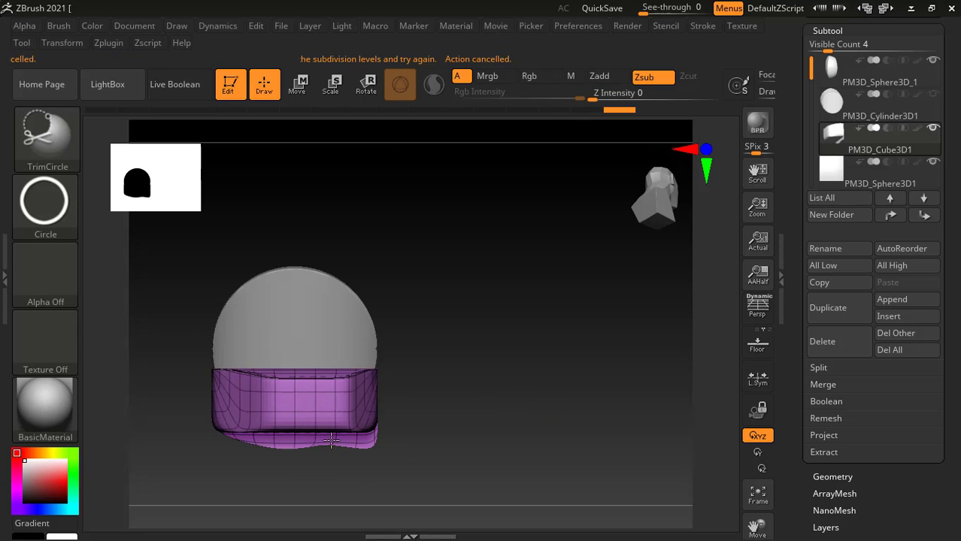
pyautogui.keyDown('ctrl'); pyautogui.keyDown('shift'); pyautogui.moveTo(324, 427); pyautogui.dragTo(461, 470); pyautogui.keyUp('shift'); pyautogui.keyUp('ctrl')
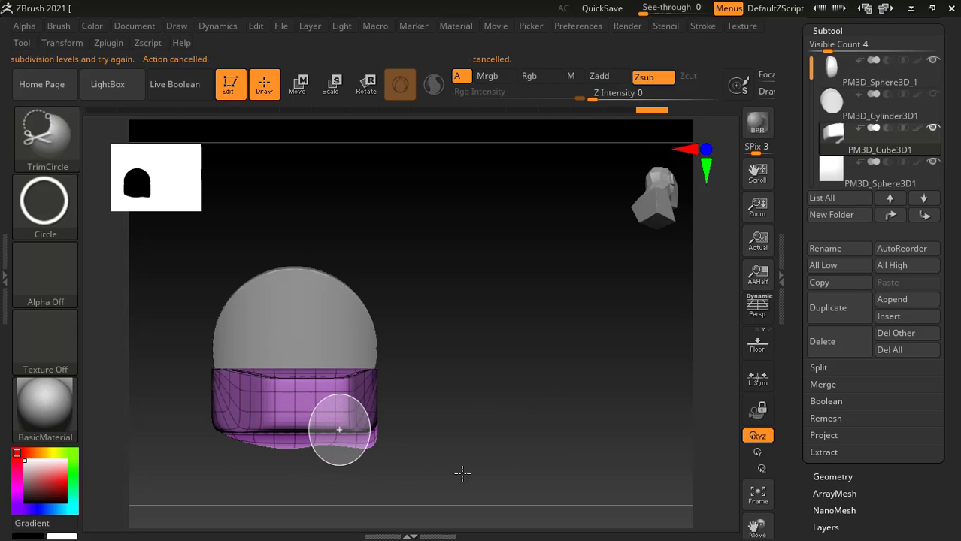
pyautogui.hotkey('ctrl', 'd')
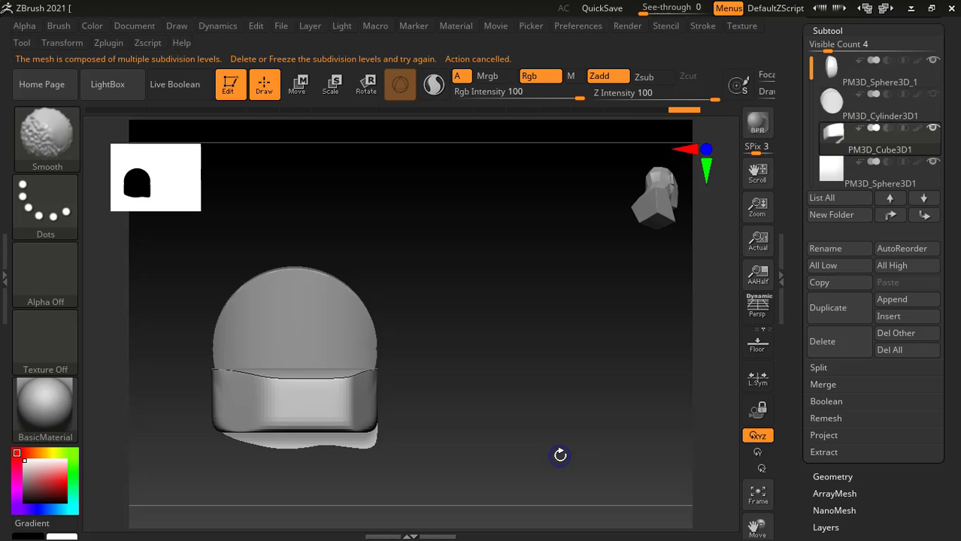
pyautogui.moveTo(552, 427); pyautogui.dragTo(517, 437)
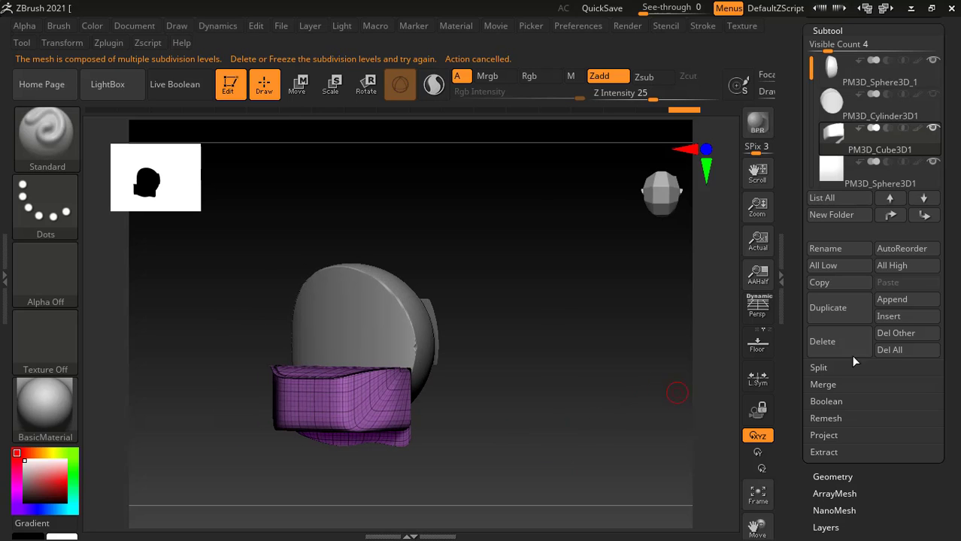
# Insert Sphere3D as a new enclosing subtool and TrimCircle a circular hole in its front
pyautogui.click(901, 315)
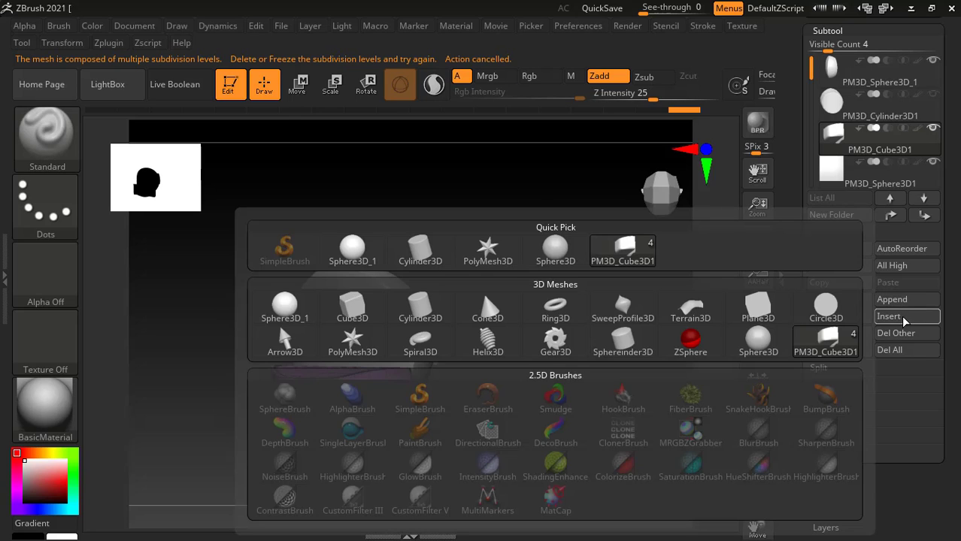
pyautogui.click(308, 308)
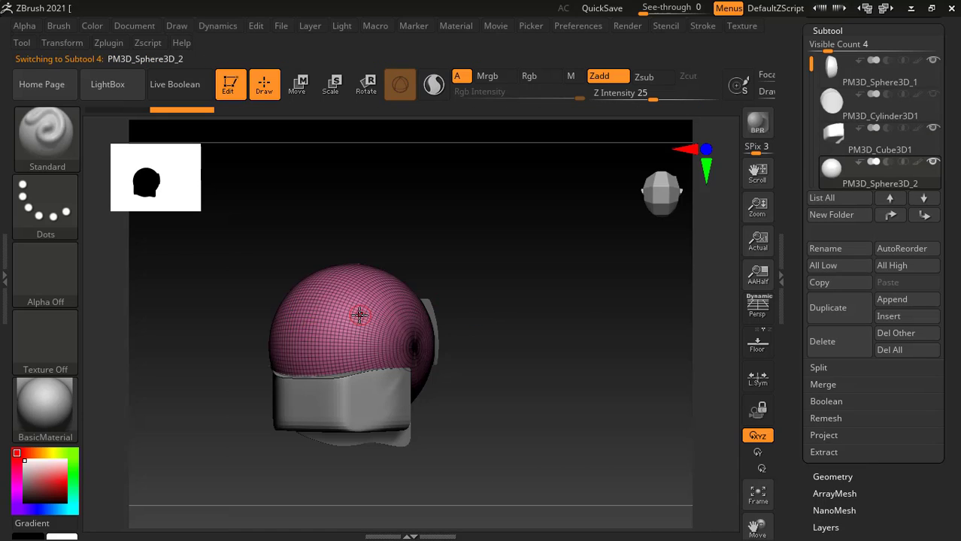
pyautogui.moveTo(545, 314); pyautogui.dragTo(611, 307)
pyautogui.hotkey('ctrl', 'shift')
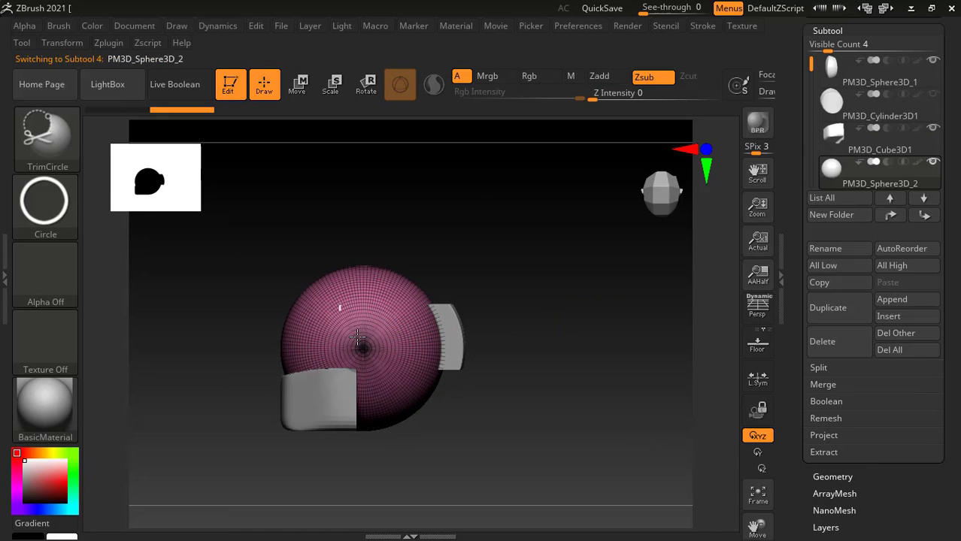
pyautogui.keyDown('ctrl'); pyautogui.keyDown('shift'); pyautogui.moveTo(358, 338); pyautogui.dragTo(407, 391); pyautogui.keyUp('shift'); pyautogui.keyUp('ctrl')
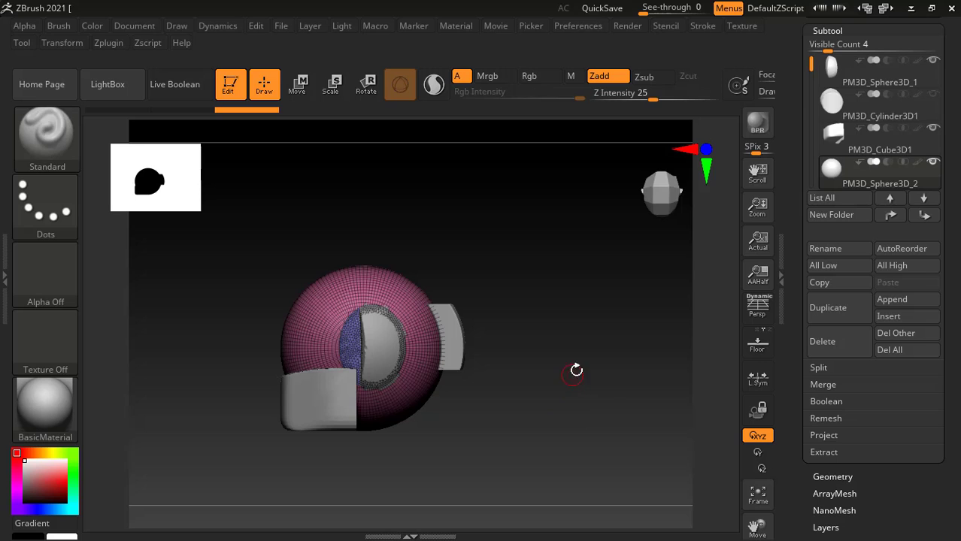
pyautogui.moveTo(596, 399)
pyautogui.mouseDown()
pyautogui.moveTo(556, 344)
pyautogui.moveTo(575, 294)
pyautogui.moveTo(551, 228)
pyautogui.moveTo(463, 214)
pyautogui.moveTo(528, 227)
pyautogui.moveTo(492, 236)
pyautogui.moveTo(562, 253)
pyautogui.mouseUp()
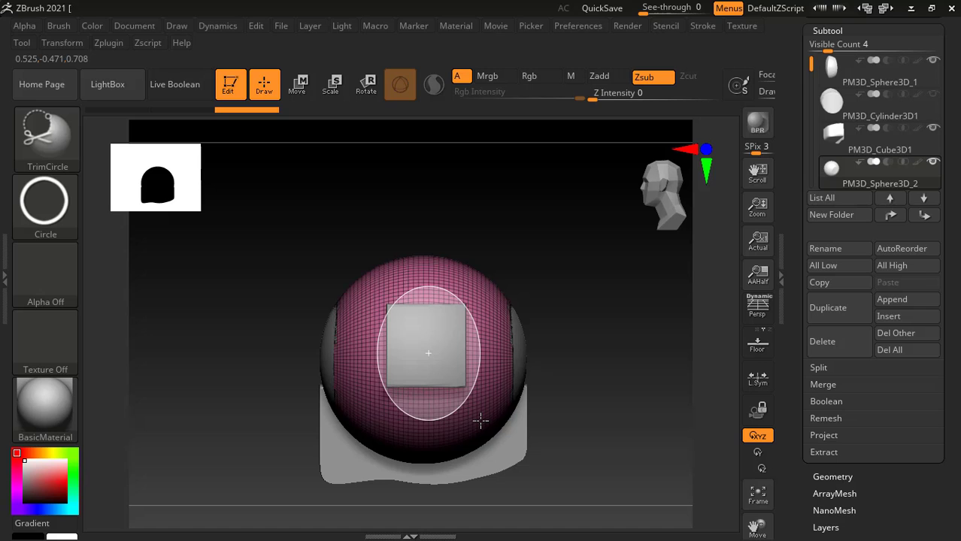
# Trim an oval opening in the outer sphere's front and turn off PolyF display
pyautogui.keyDown('ctrl'); pyautogui.keyDown('shift'); pyautogui.moveTo(480, 421); pyautogui.dragTo(588, 418); pyautogui.keyUp('shift'); pyautogui.keyUp('ctrl')
pyautogui.moveTo(612, 342)
pyautogui.mouseDown()
pyautogui.moveTo(612, 393)
pyautogui.moveTo(618, 381)
pyautogui.moveTo(676, 393)
pyautogui.moveTo(622, 376)
pyautogui.moveTo(650, 389)
pyautogui.moveTo(656, 444)
pyautogui.mouseUp()
pyautogui.press('space')
pyautogui.click(656, 442)
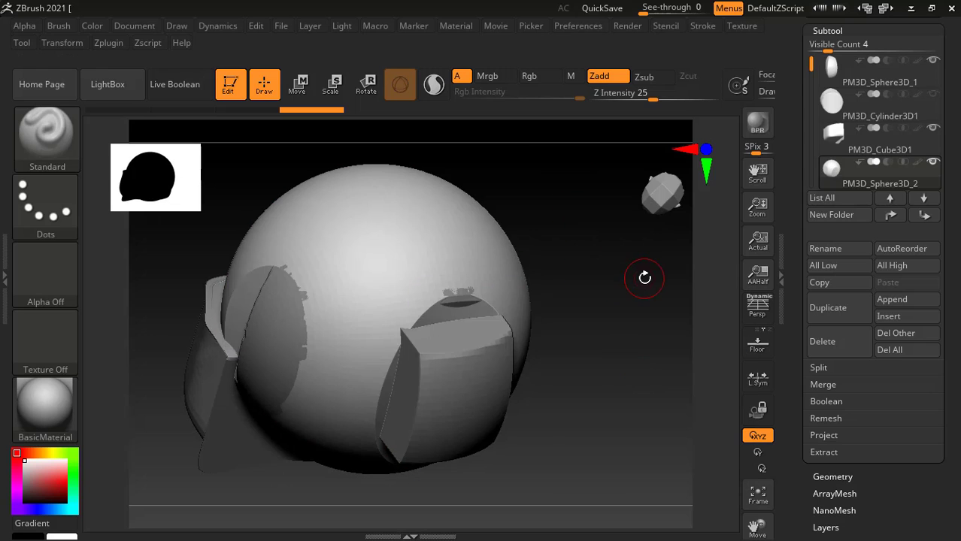
pyautogui.moveTo(645, 277)
pyautogui.mouseDown()
pyautogui.moveTo(659, 264)
pyautogui.moveTo(616, 264)
pyautogui.moveTo(640, 267)
pyautogui.mouseUp()
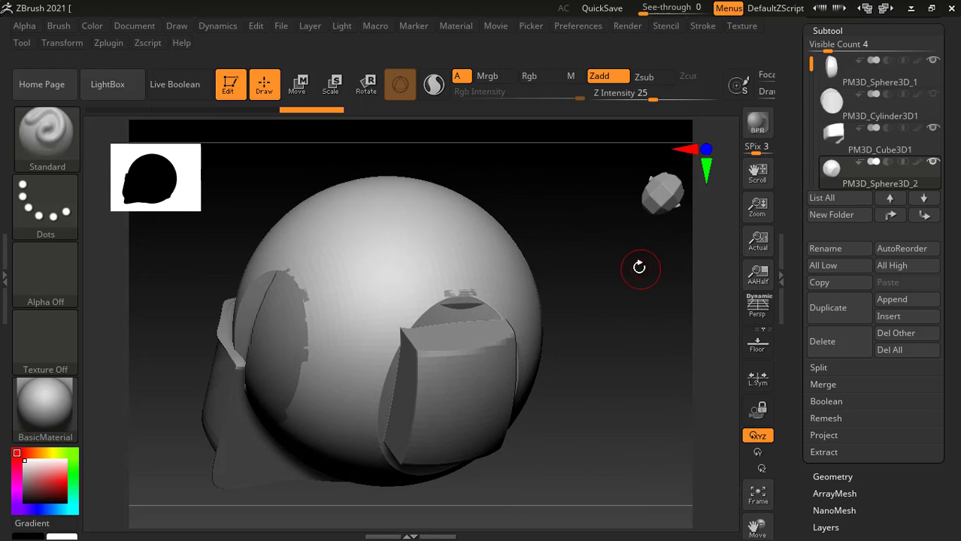
# Trim a cut across the sphere's top from front view, then browse the trim brushes
pyautogui.keyDown('shift'); pyautogui.moveTo(593, 246); pyautogui.dragTo(607, 242); pyautogui.keyUp('shift')
pyautogui.moveTo(324, 221)
pyautogui.keyDown('ctrl'); pyautogui.keyDown('shift'); pyautogui.mouseDown()
pyautogui.moveTo(603, 267)
pyautogui.moveTo(592, 267)
pyautogui.mouseUp(); pyautogui.keyUp('shift'); pyautogui.keyUp('ctrl')
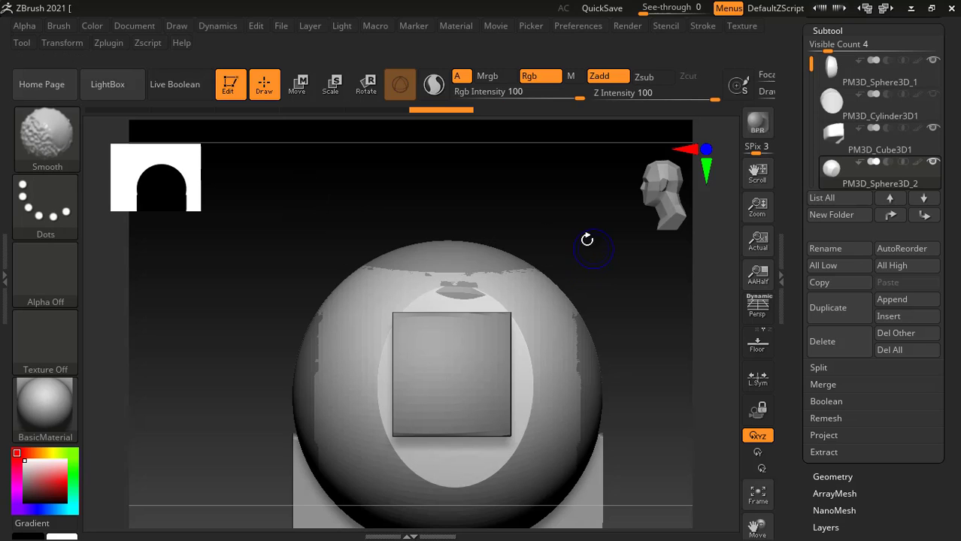
pyautogui.moveTo(584, 227)
pyautogui.mouseDown()
pyautogui.moveTo(583, 270)
pyautogui.moveTo(483, 254)
pyautogui.moveTo(563, 254)
pyautogui.moveTo(610, 232)
pyautogui.mouseUp()
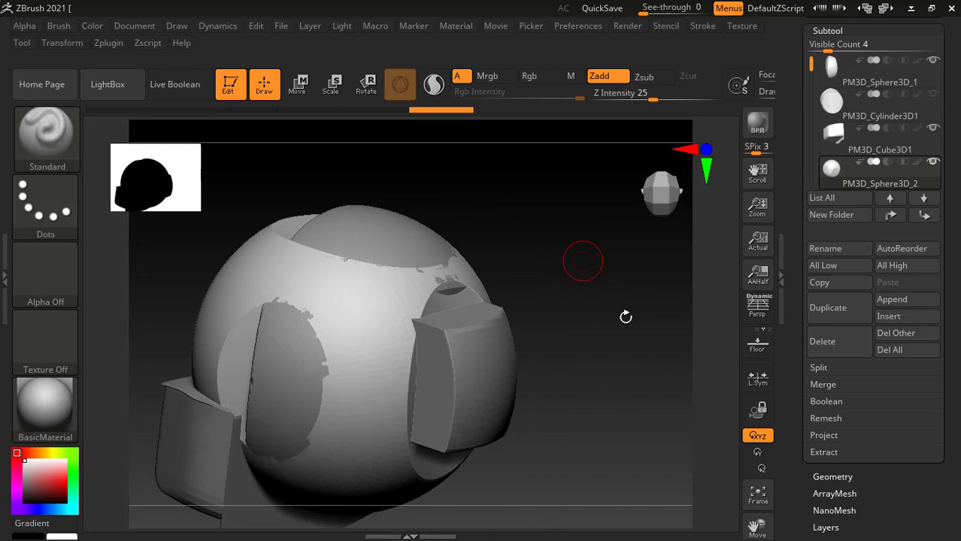
pyautogui.moveTo(624, 317); pyautogui.dragTo(630, 309)
pyautogui.hotkey('ctrl', 'shift')
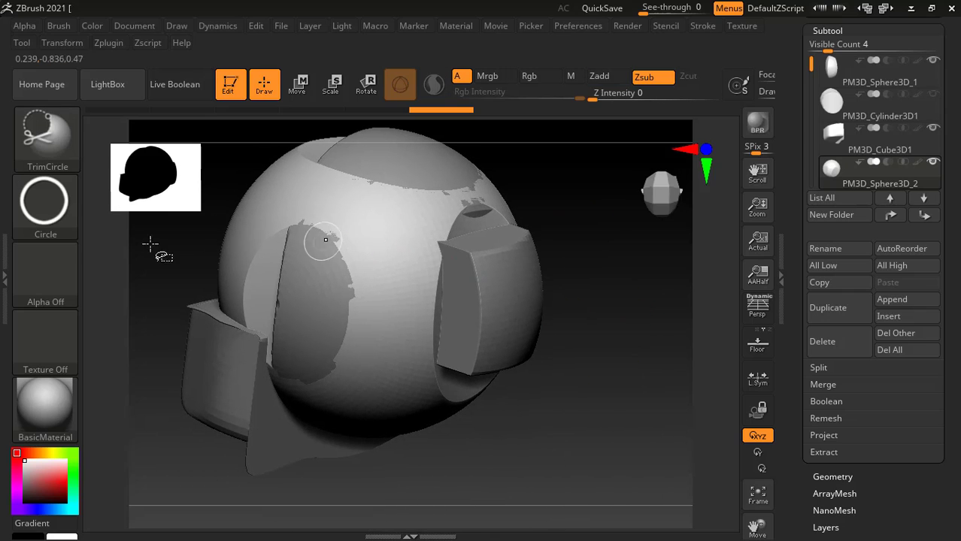
pyautogui.click(54, 147)
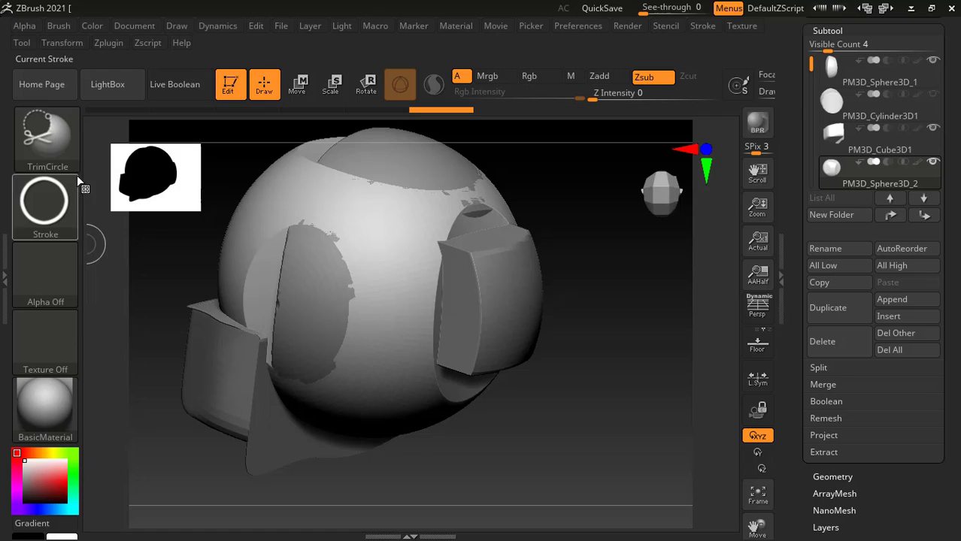
pyautogui.click(39, 140)
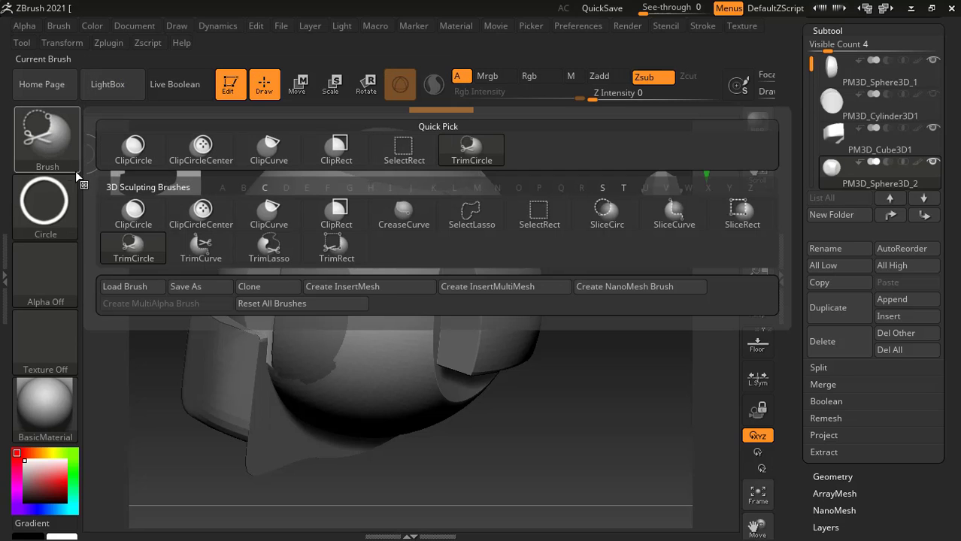
pyautogui.moveTo(201, 249)
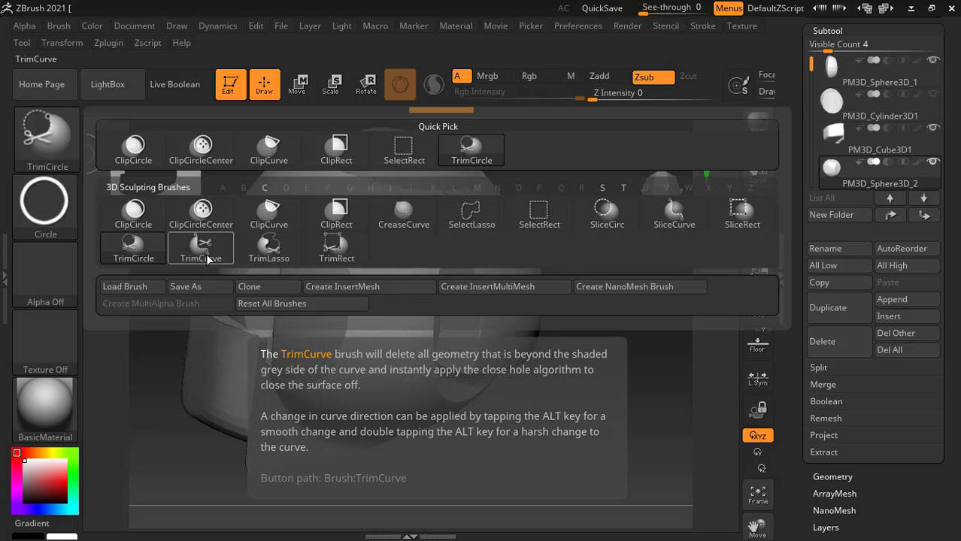
# Close the brush list and TrimCircle an oval opening through the sphere's left side from side view
pyautogui.click(208, 259)
pyautogui.moveTo(651, 430); pyautogui.dragTo(640, 408)
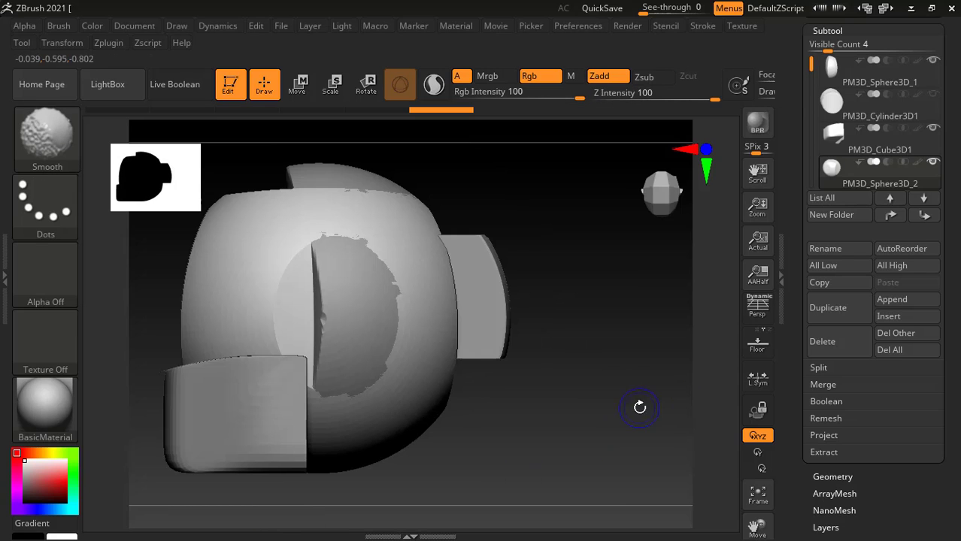
pyautogui.hotkey('ctrl', 'shift')
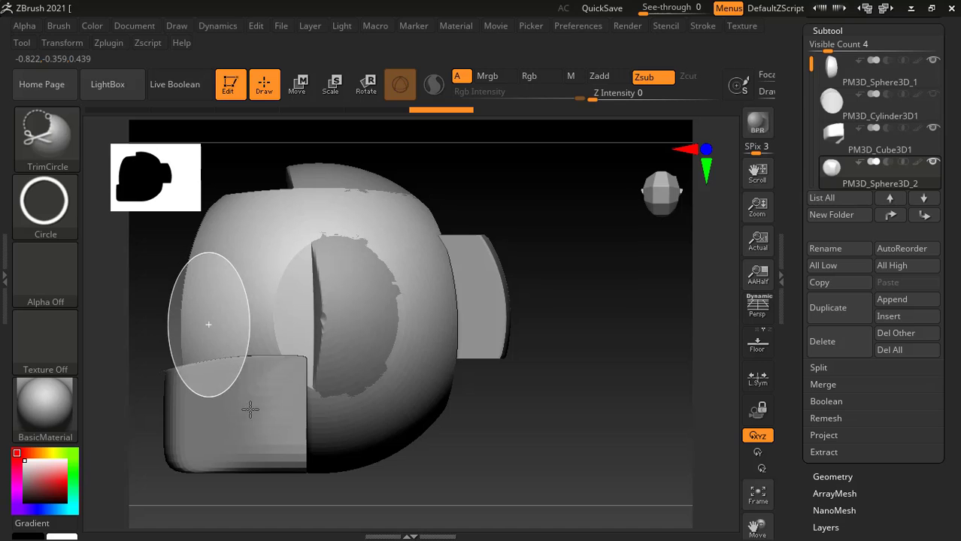
pyautogui.keyDown('ctrl'); pyautogui.keyDown('shift'); pyautogui.moveTo(206, 338); pyautogui.dragTo(256, 492); pyautogui.keyUp('shift'); pyautogui.keyUp('ctrl')
pyautogui.moveTo(464, 479)
pyautogui.mouseDown()
pyautogui.moveTo(588, 453)
pyautogui.moveTo(657, 490)
pyautogui.mouseUp()
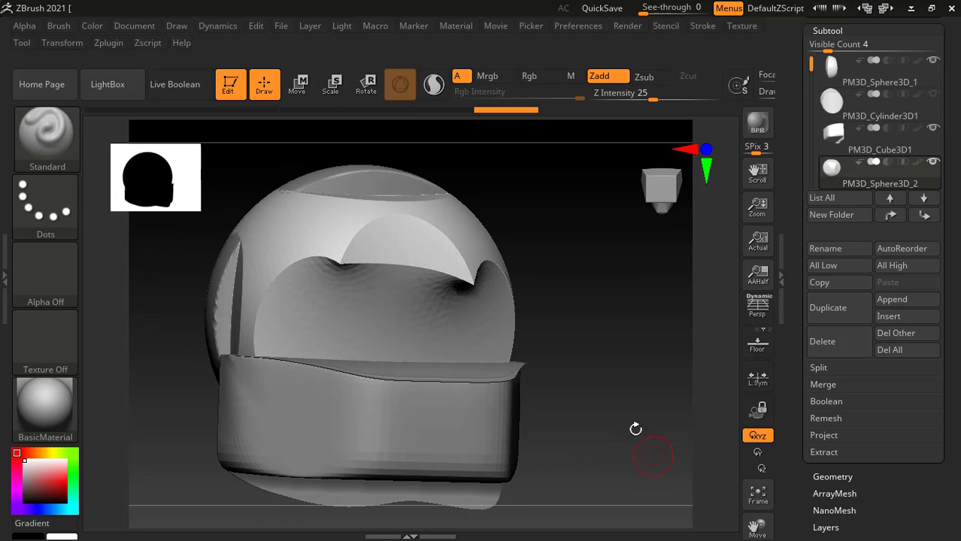
pyautogui.moveTo(635, 429)
pyautogui.mouseDown()
pyautogui.moveTo(569, 365)
pyautogui.moveTo(604, 375)
pyautogui.moveTo(624, 352)
pyautogui.moveTo(621, 382)
pyautogui.moveTo(641, 379)
pyautogui.mouseUp()
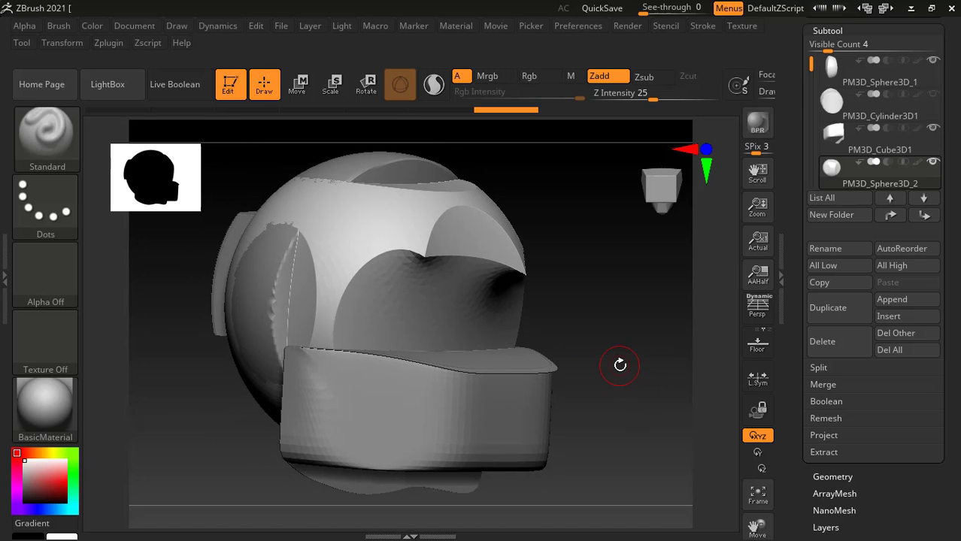